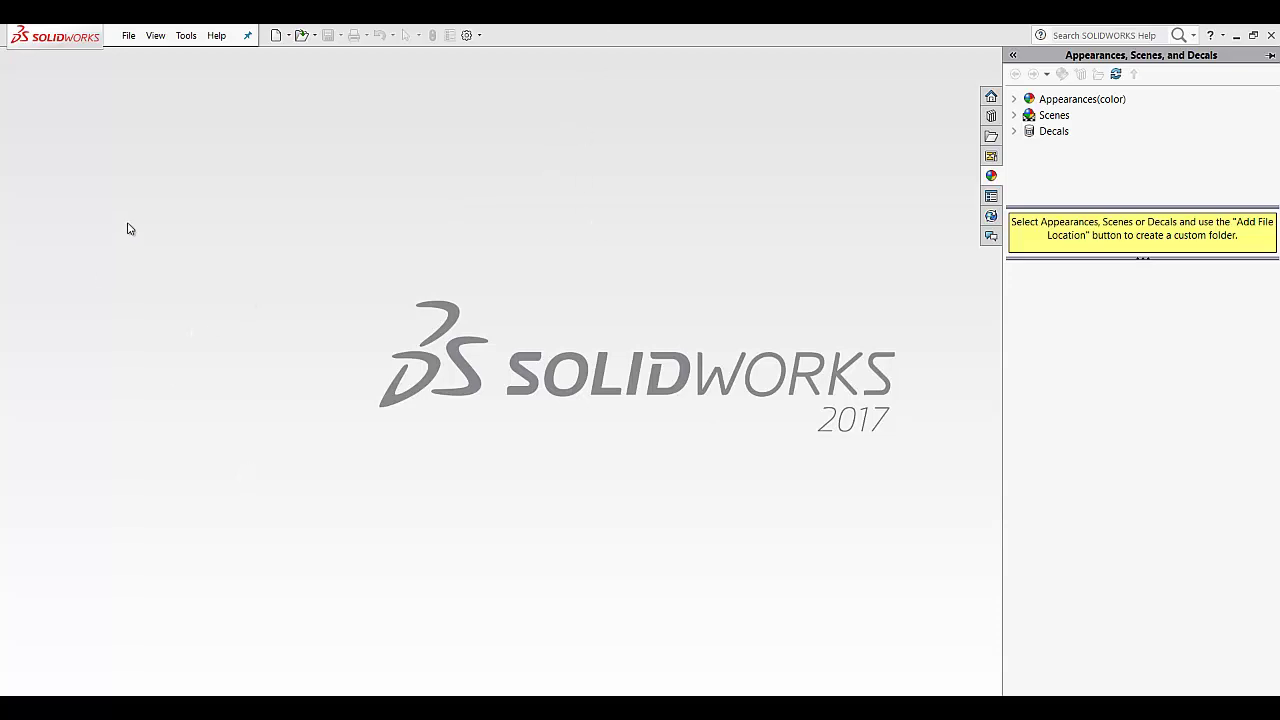
- Create a new part document and start a sketch on the Top plane
{"action": "left_click", "coordinate": [128, 35]}
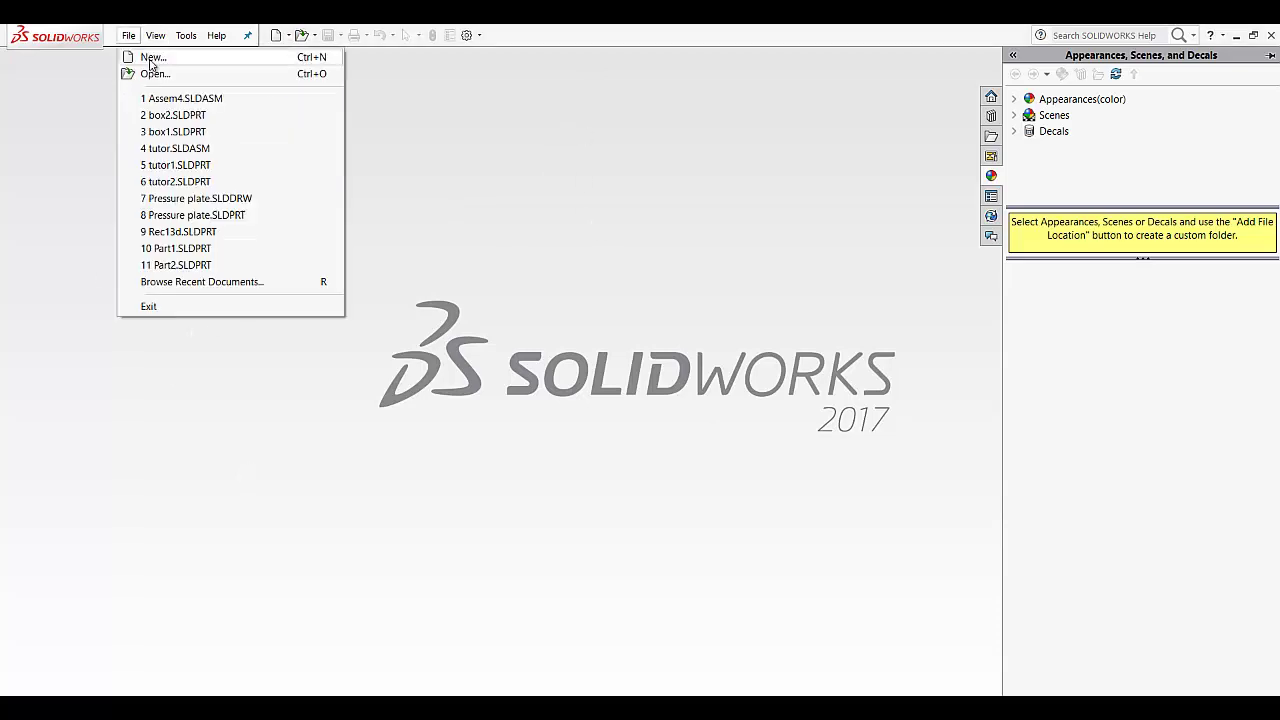
{"action": "left_click", "coordinate": [150, 54]}
{"action": "left_click", "coordinate": [535, 546]}
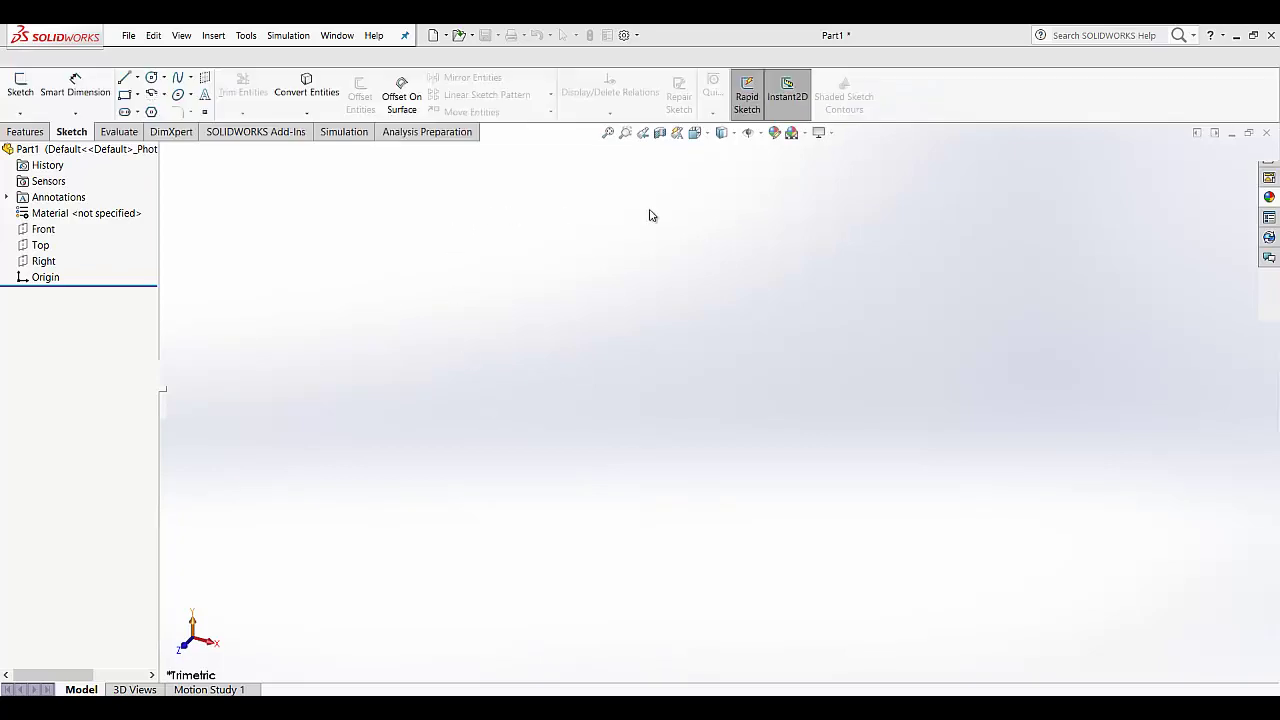
{"action": "left_click", "coordinate": [20, 85]}
{"action": "left_click", "coordinate": [657, 391]}
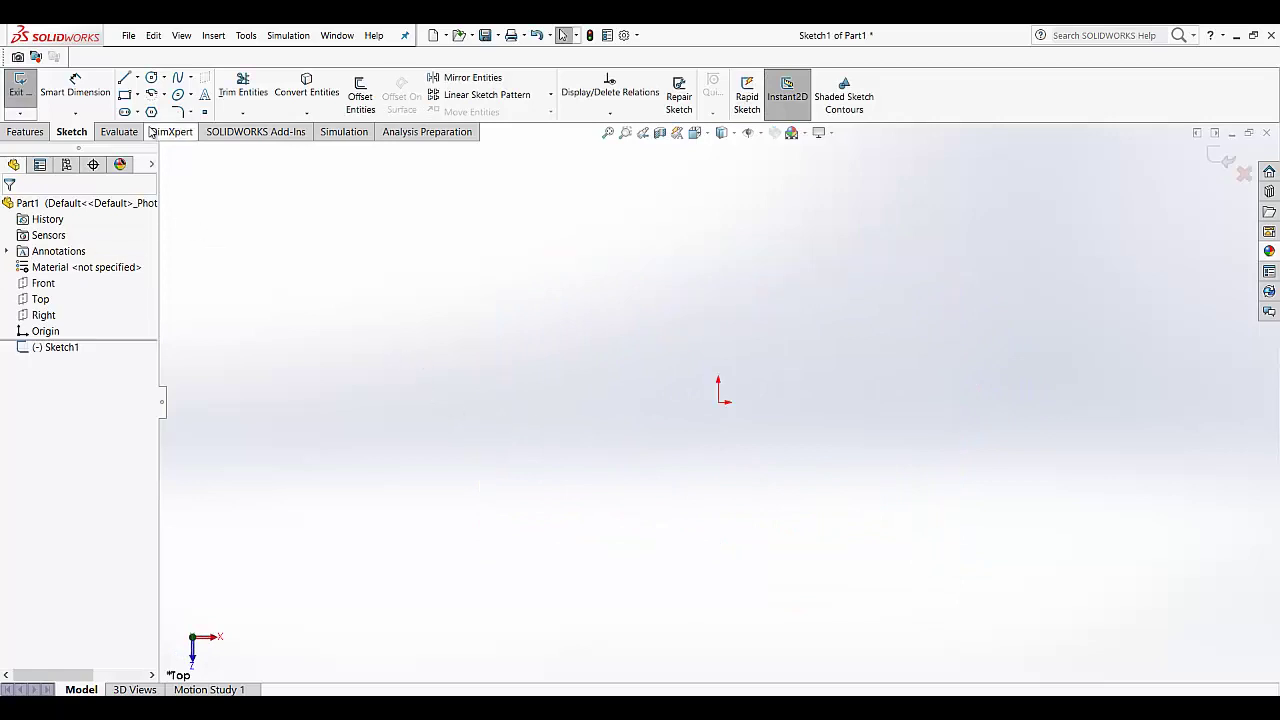
- Sketch a circle centred on the origin with a radius of 20 mm
{"action": "left_click", "coordinate": [151, 77]}
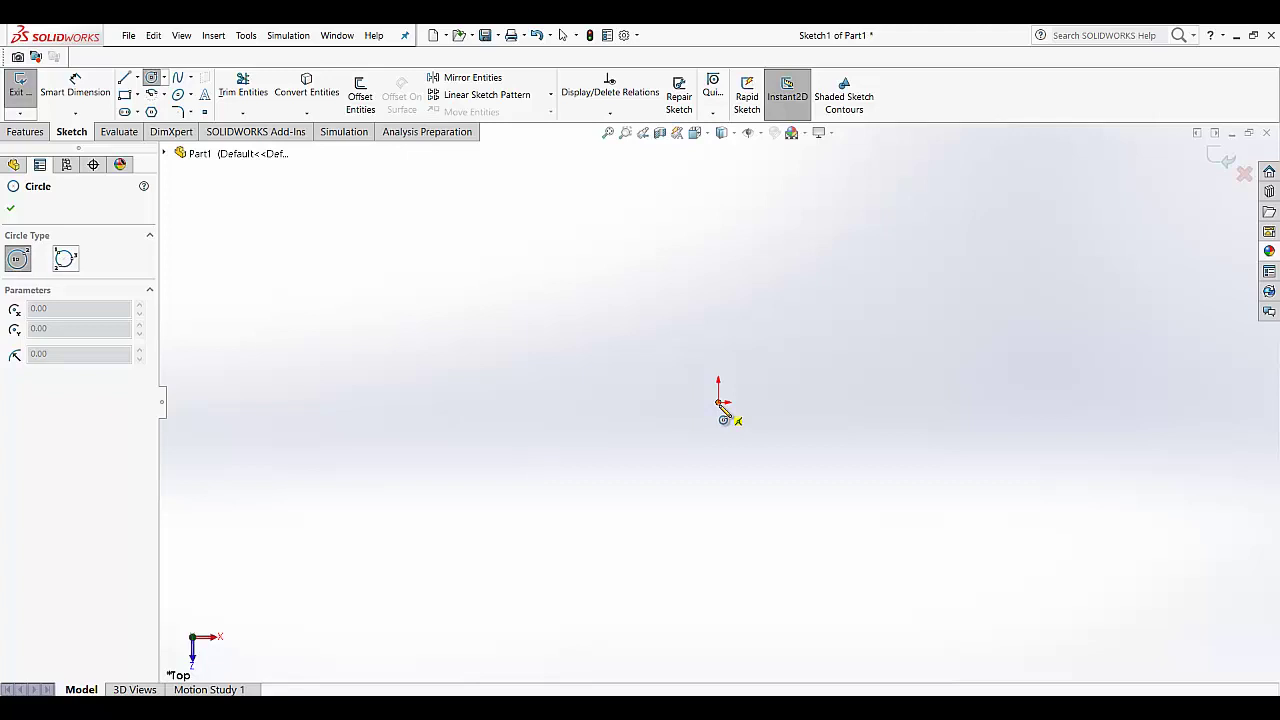
{"action": "left_click", "coordinate": [720, 401]}
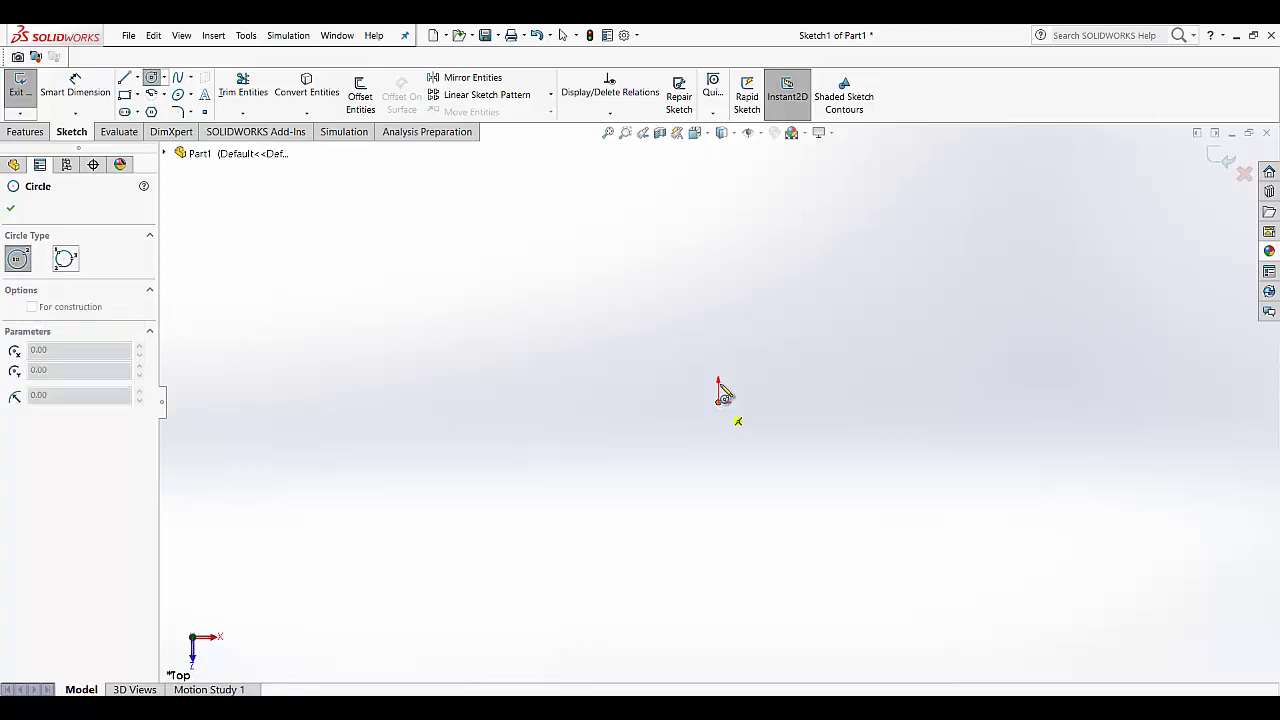
{"action": "left_click", "coordinate": [748, 330]}
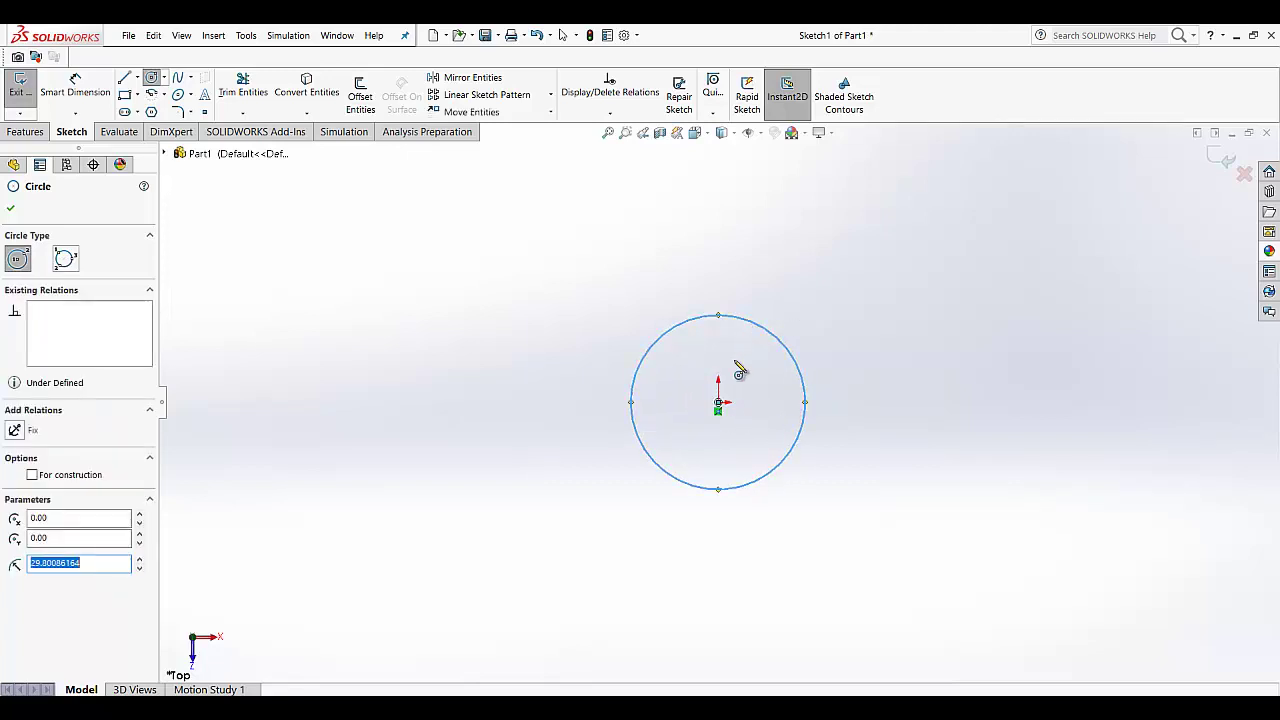
{"action": "type", "text": "20"}
{"action": "key", "text": "Return"}
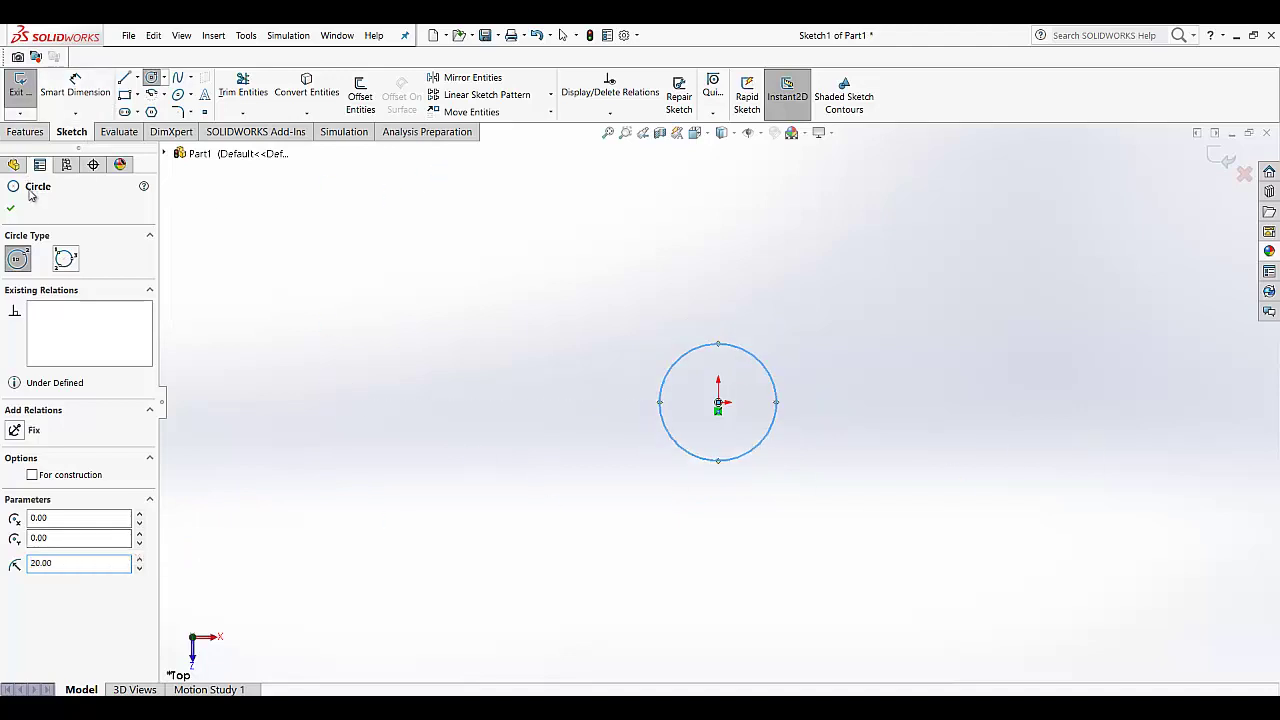
{"action": "left_click", "coordinate": [12, 209]}
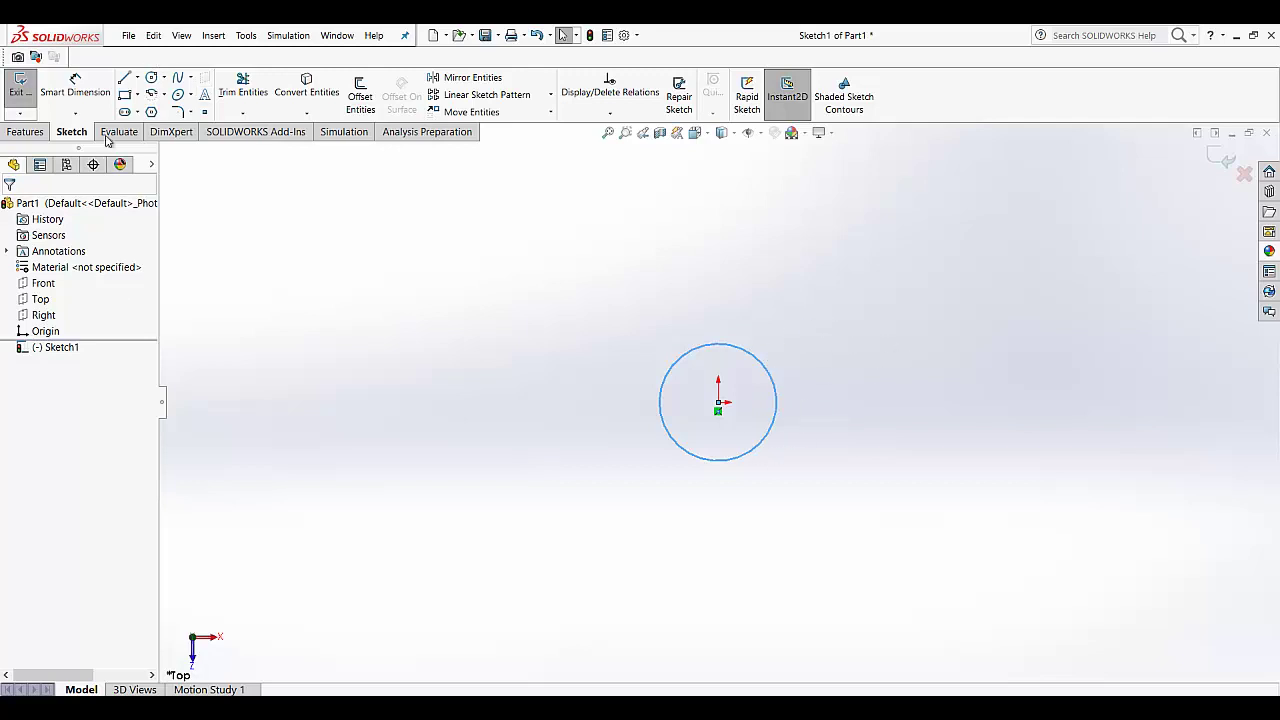
- Dimension the circle's diameter with Smart Dimension, placing the dimension above the circle
{"action": "left_click", "coordinate": [37, 135]}
{"action": "left_click", "coordinate": [71, 131]}
{"action": "left_click", "coordinate": [89, 91]}
{"action": "left_click", "coordinate": [700, 347]}
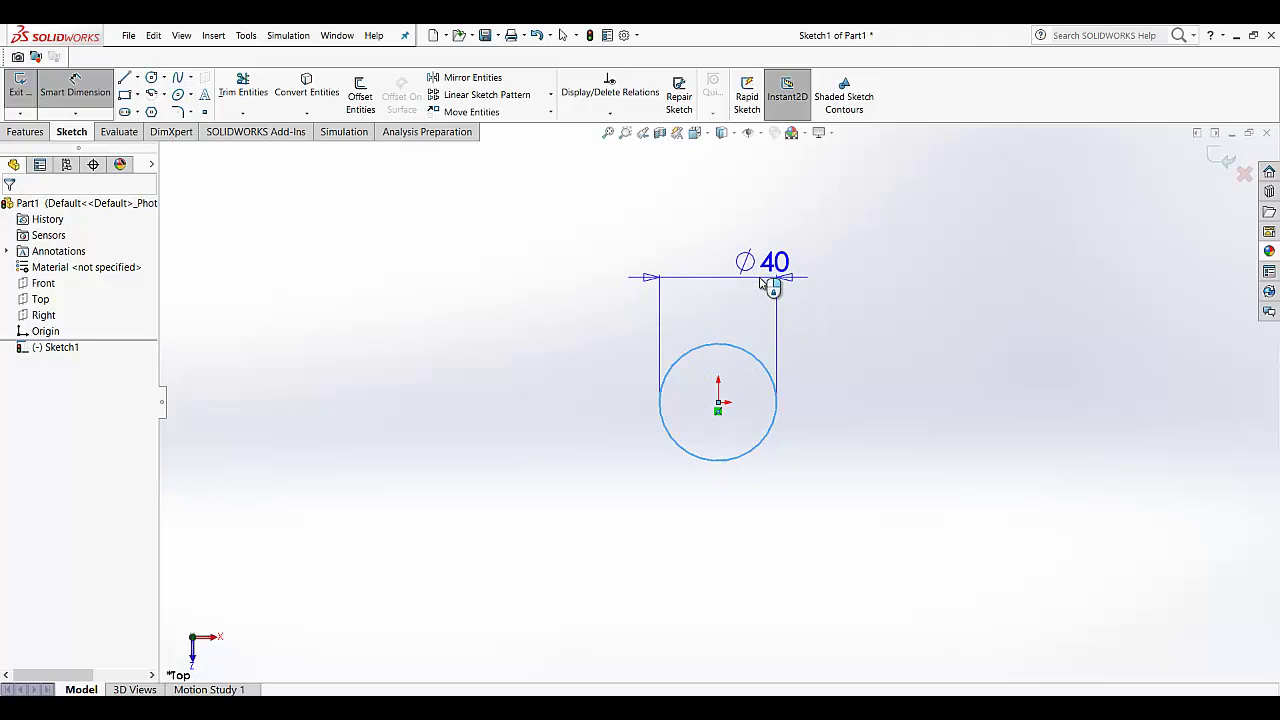
{"action": "left_click", "coordinate": [762, 283]}
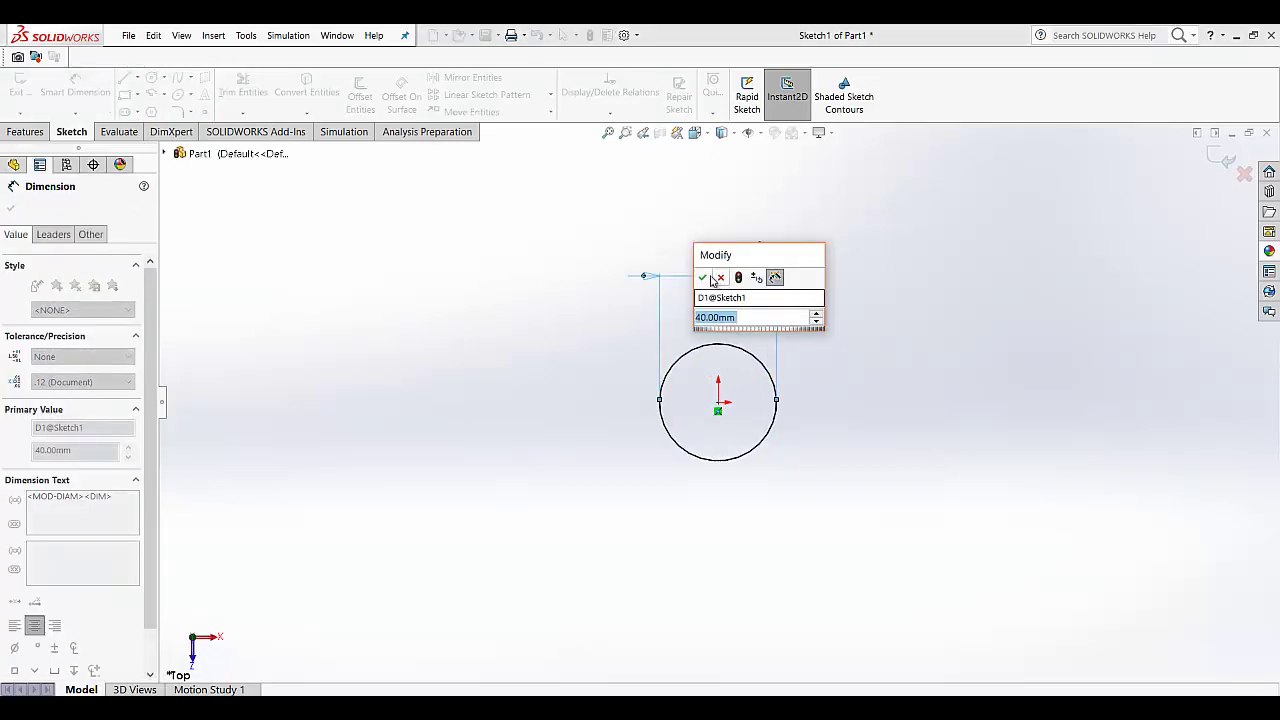
{"action": "left_click", "coordinate": [704, 278]}
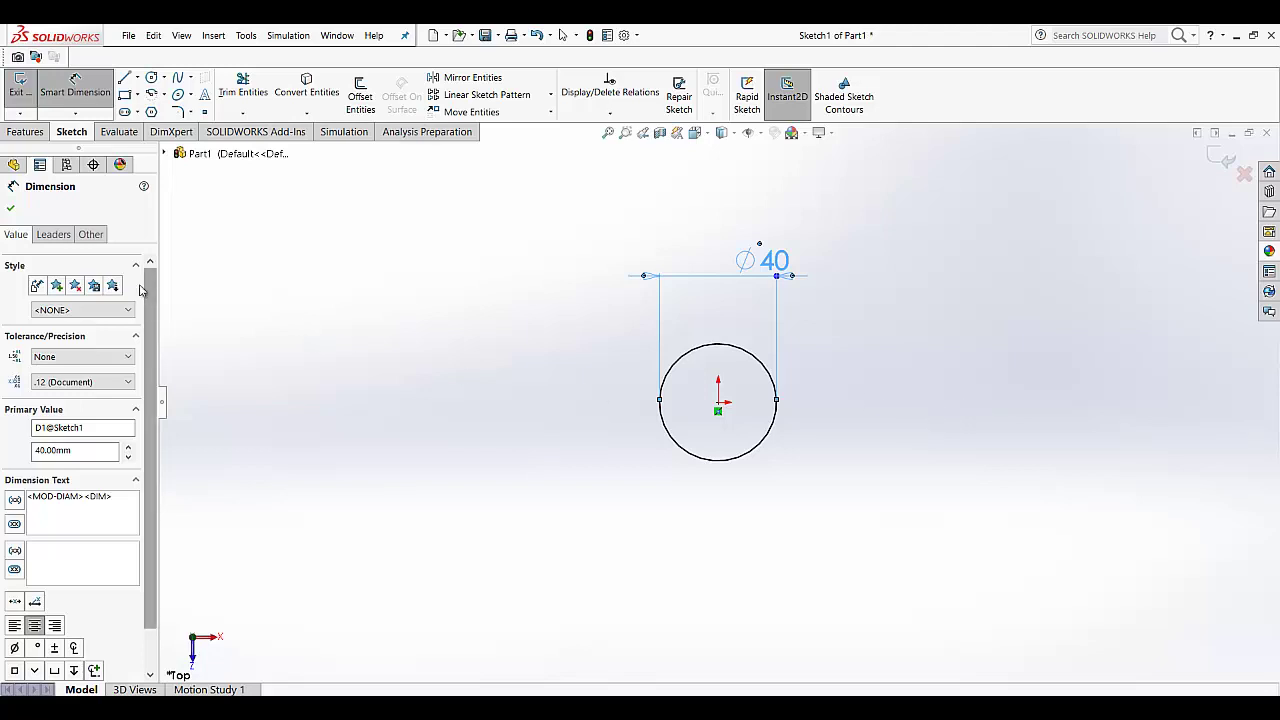
- Sketch a corner rectangle about 41 mm wide and 27 mm high, right of the circle with its lower edge level with the origin
{"action": "left_click", "coordinate": [124, 94]}
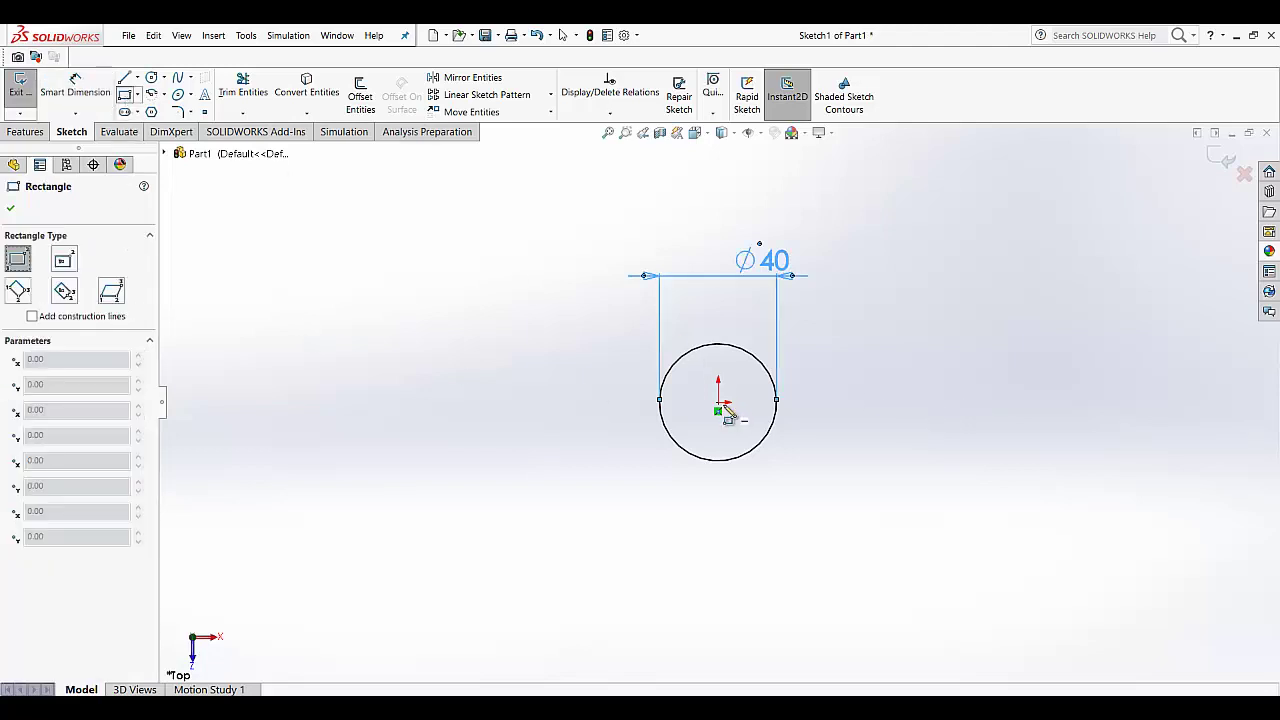
{"action": "left_click", "coordinate": [874, 402]}
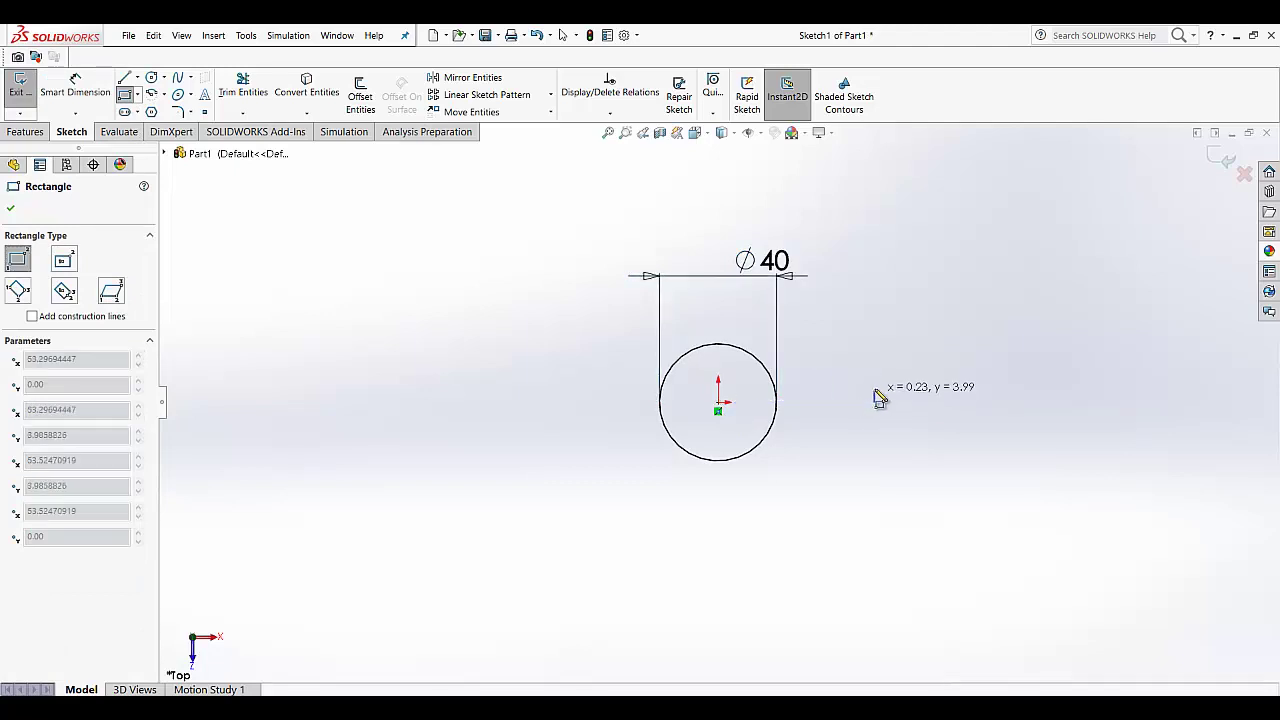
{"action": "left_click", "coordinate": [993, 324]}
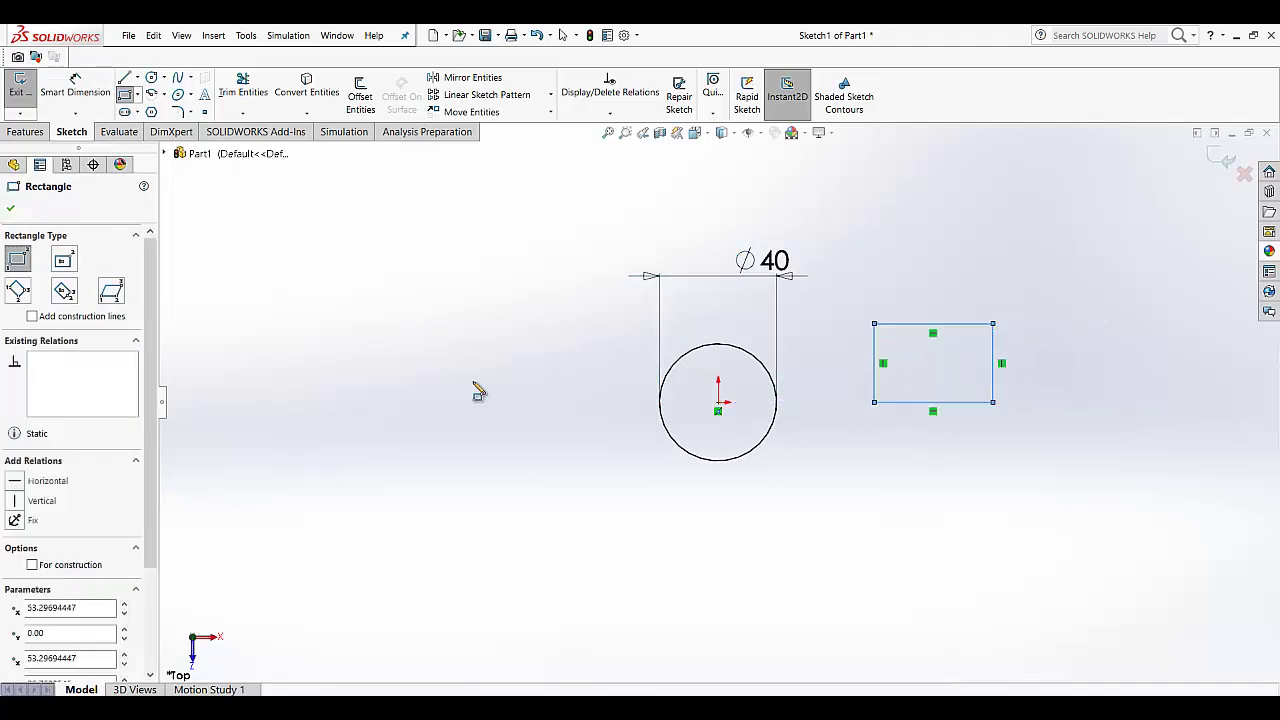
- Set the X coordinate of the rectangle's left side to 50 and the Y coordinate of its upper edge to 20
{"action": "scroll", "coordinate": [67, 625], "scroll_direction": "down", "scroll_amount": 3}
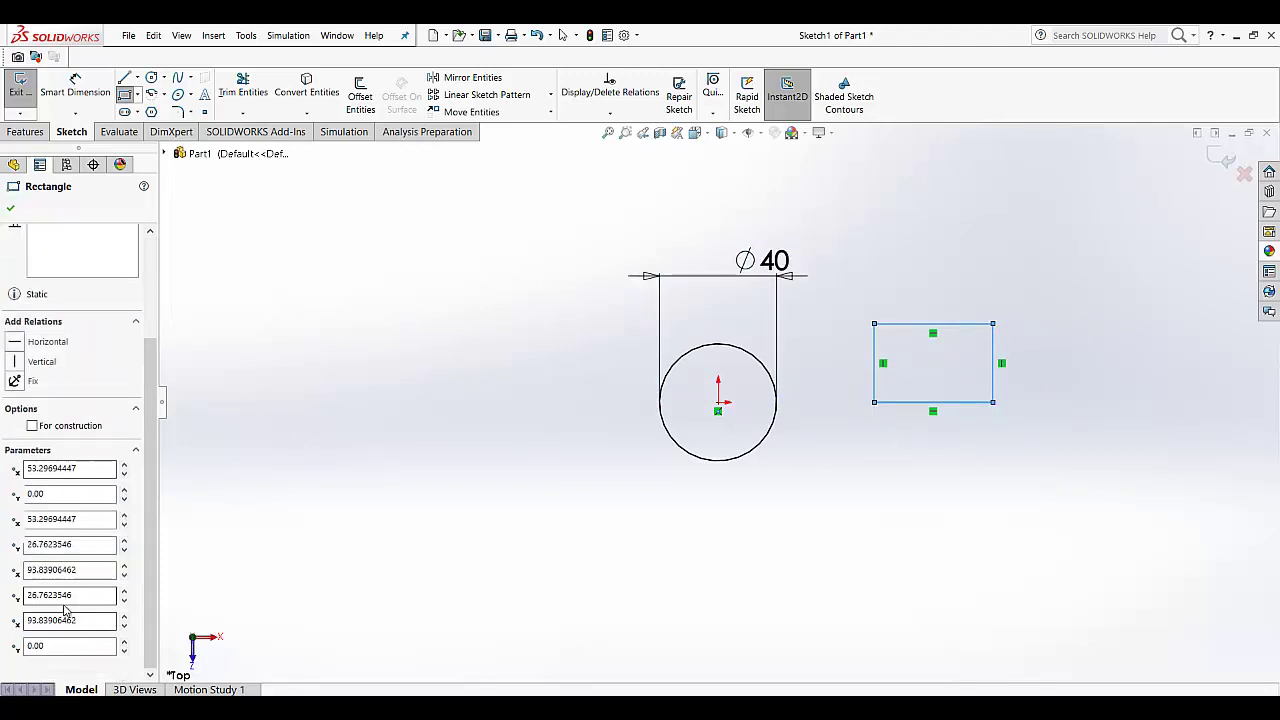
{"action": "left_click_drag", "start_coordinate": [88, 468], "coordinate": [3, 470]}
{"action": "type", "text": "50"}
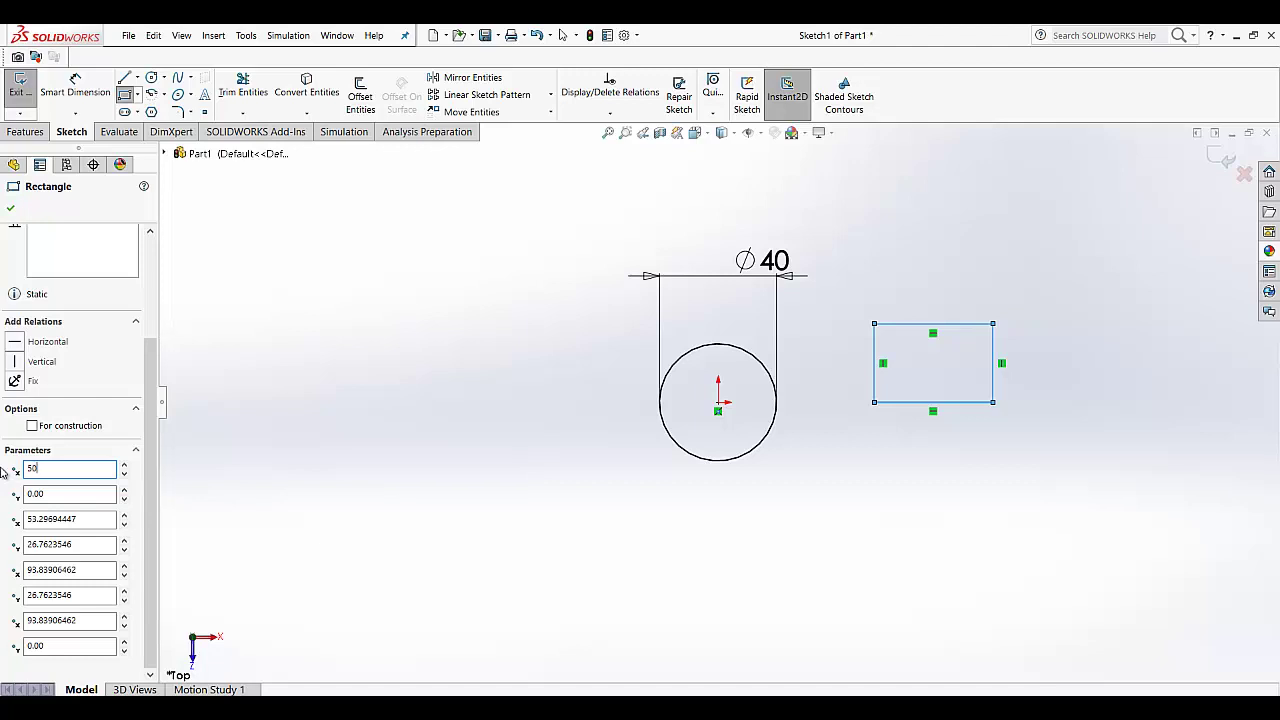
{"action": "key", "text": "Return"}
{"action": "left_click_drag", "start_coordinate": [95, 544], "coordinate": [3, 543]}
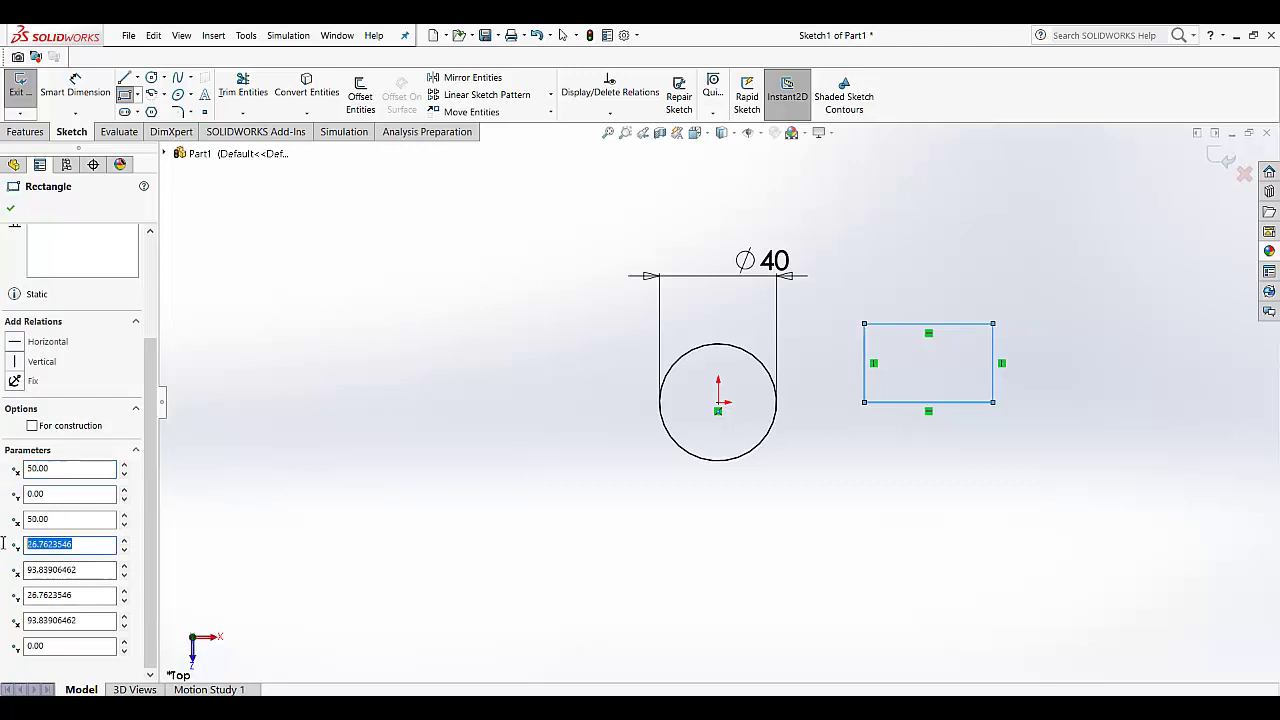
{"action": "type", "text": "20"}
{"action": "key", "text": "Return"}
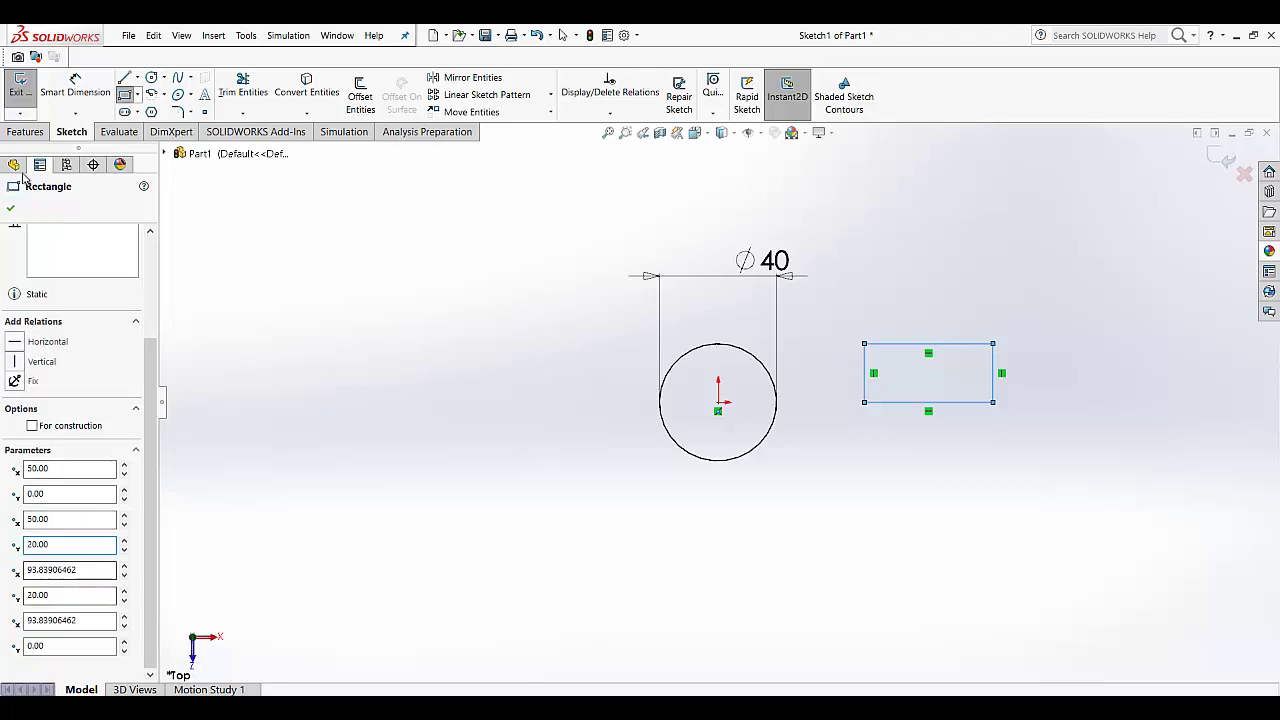
{"action": "left_click", "coordinate": [14, 205]}
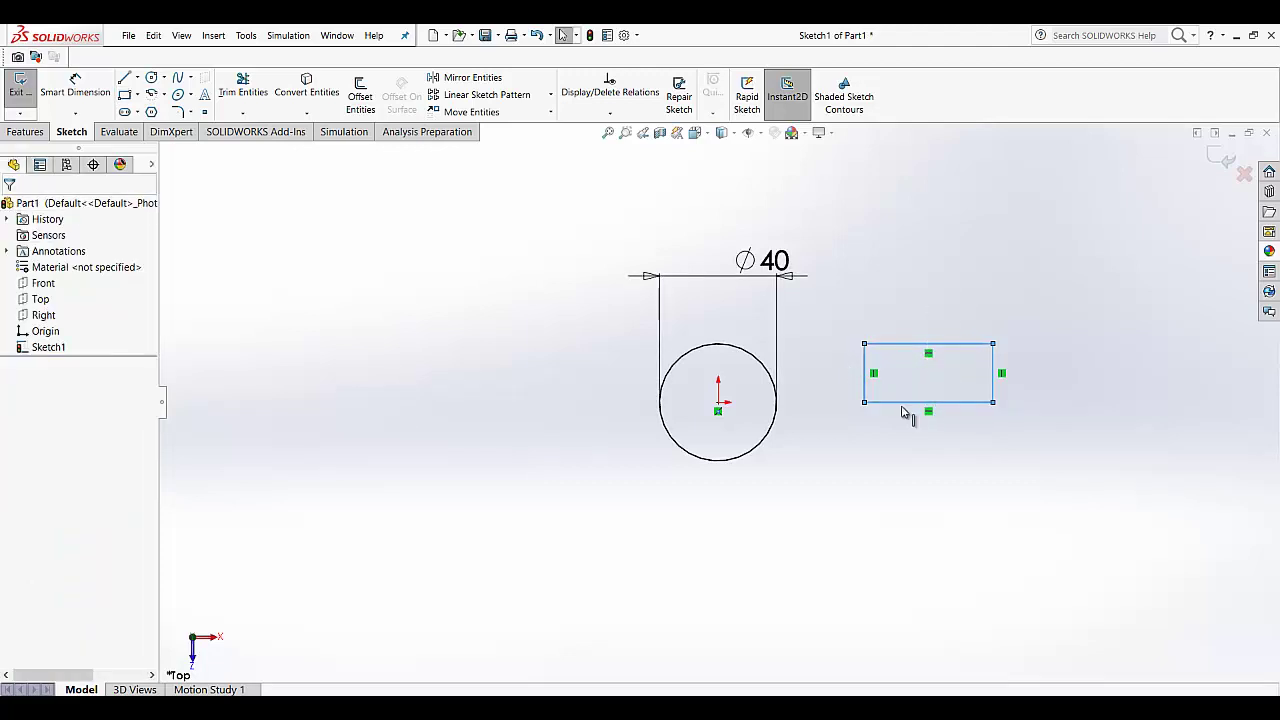
- Dimension the rectangle's width above its upper edge and its height beside its right edge
{"action": "right_click_drag", "start_coordinate": [905, 413], "coordinate": [940, 355]}
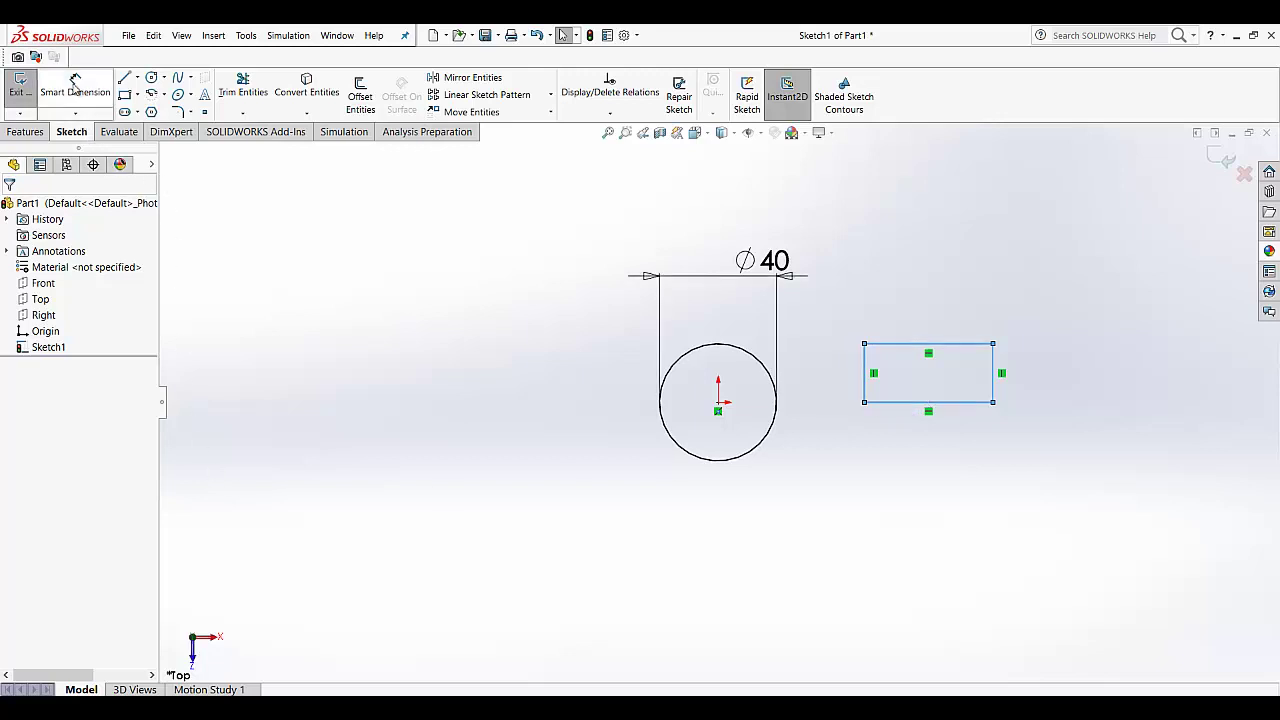
{"action": "left_click", "coordinate": [926, 344]}
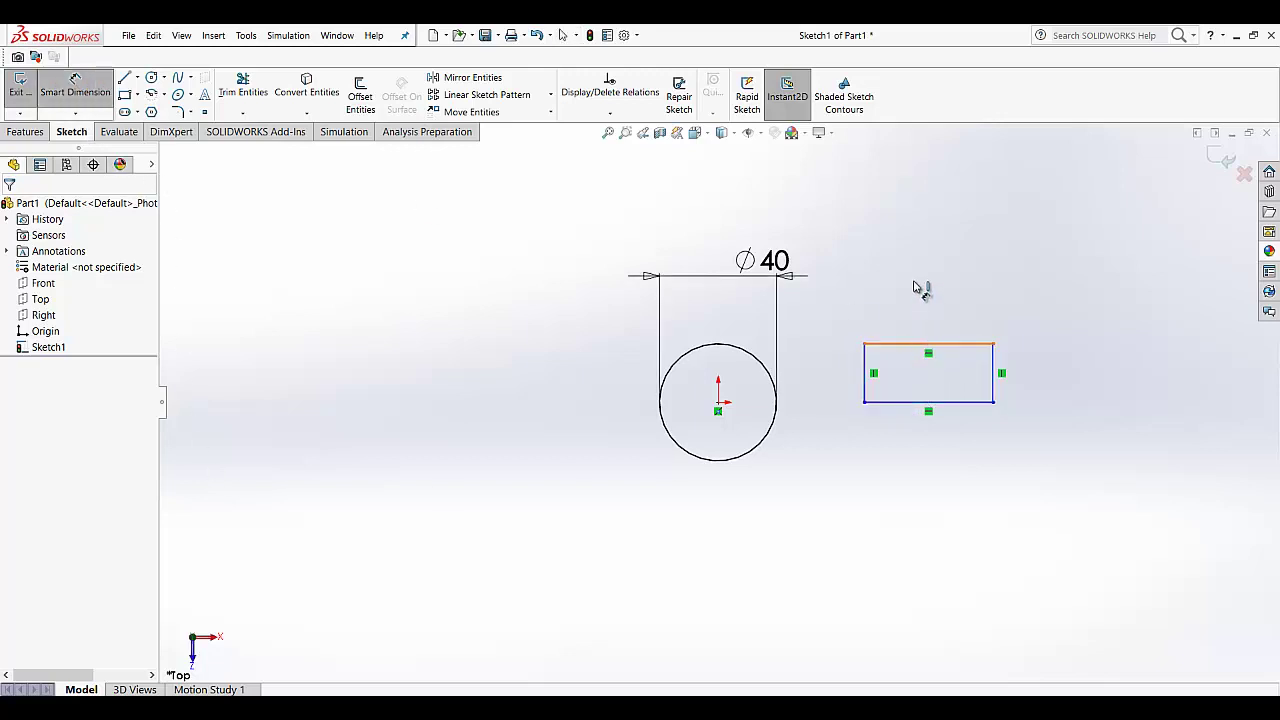
{"action": "left_click", "coordinate": [920, 292]}
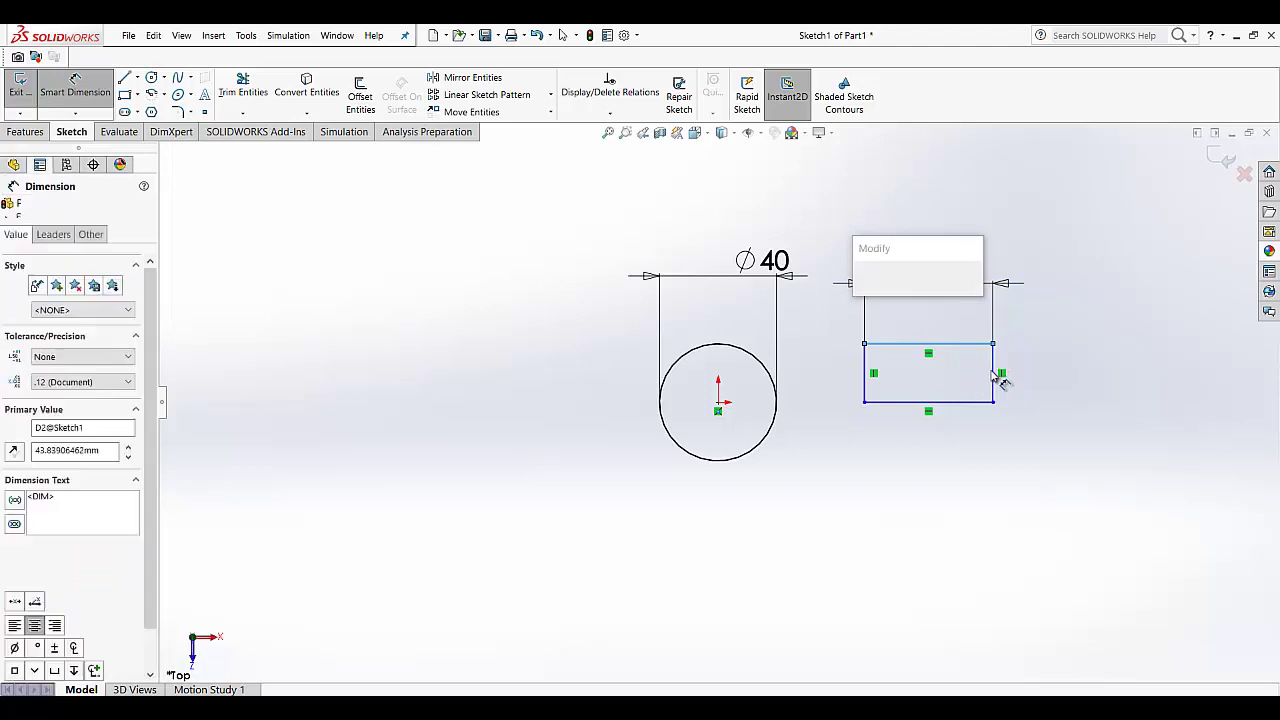
{"action": "key", "text": "Return"}
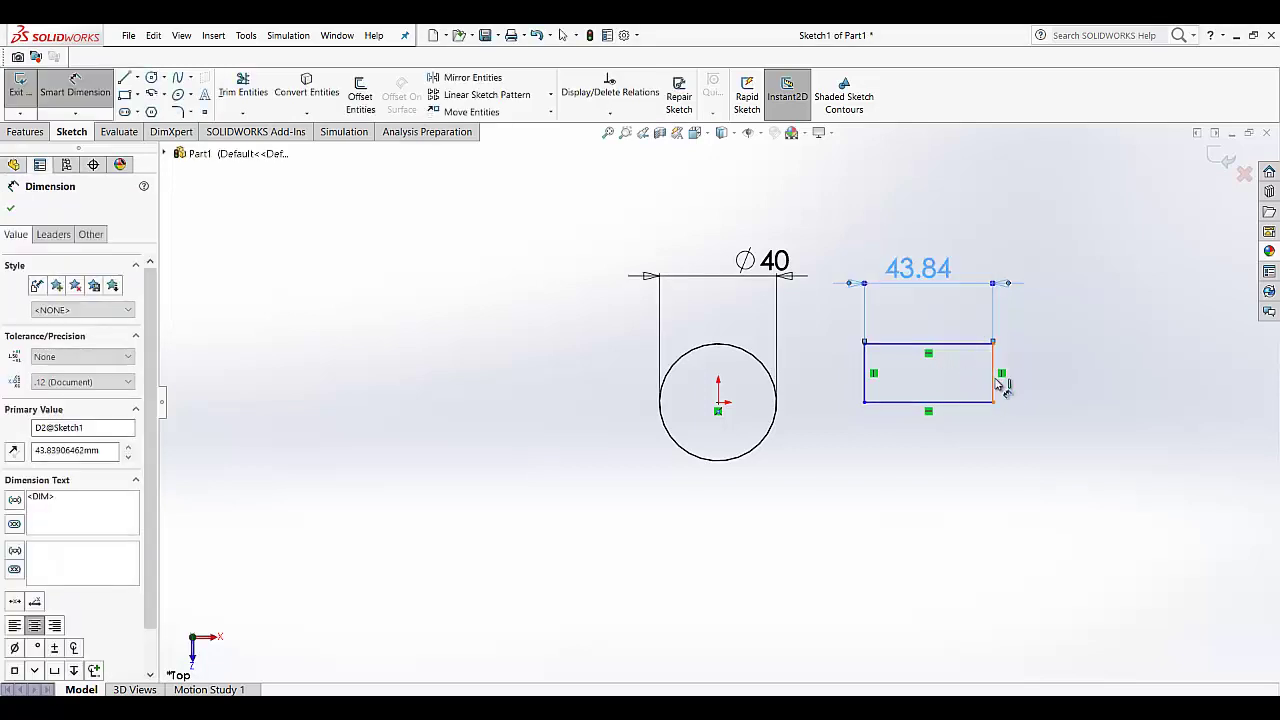
{"action": "left_click", "coordinate": [993, 375]}
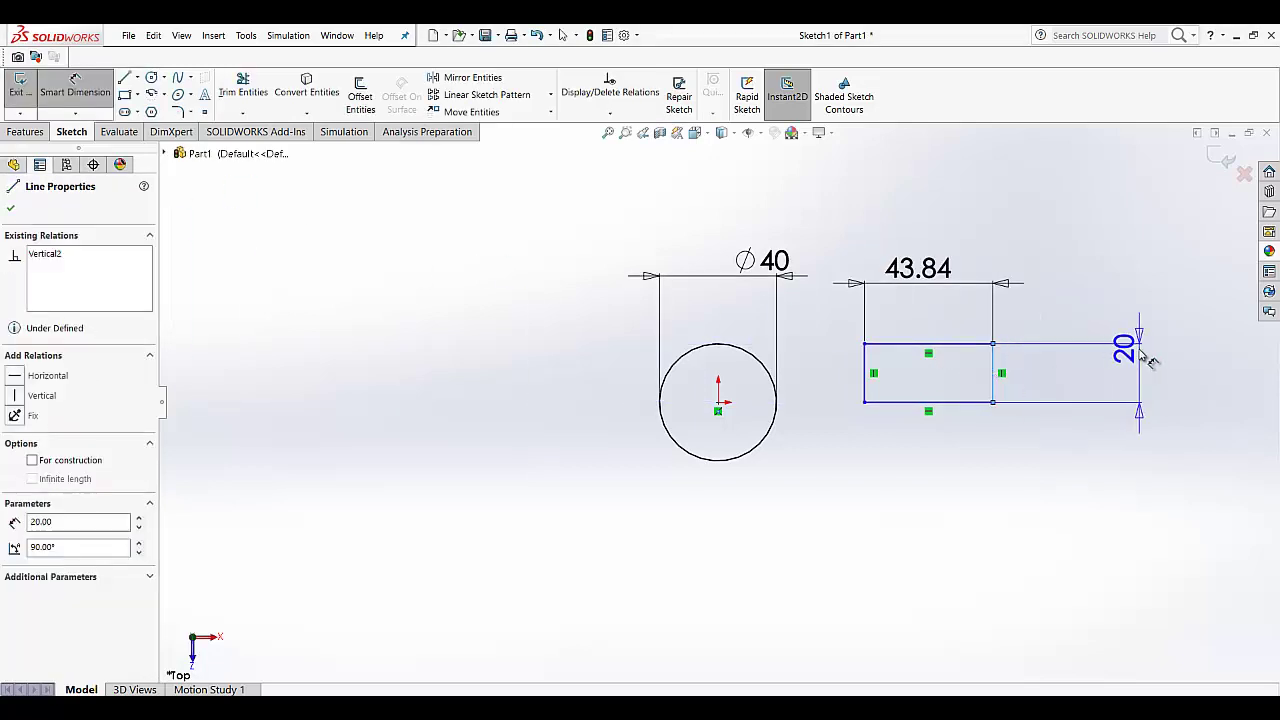
{"action": "left_click", "coordinate": [1066, 358]}
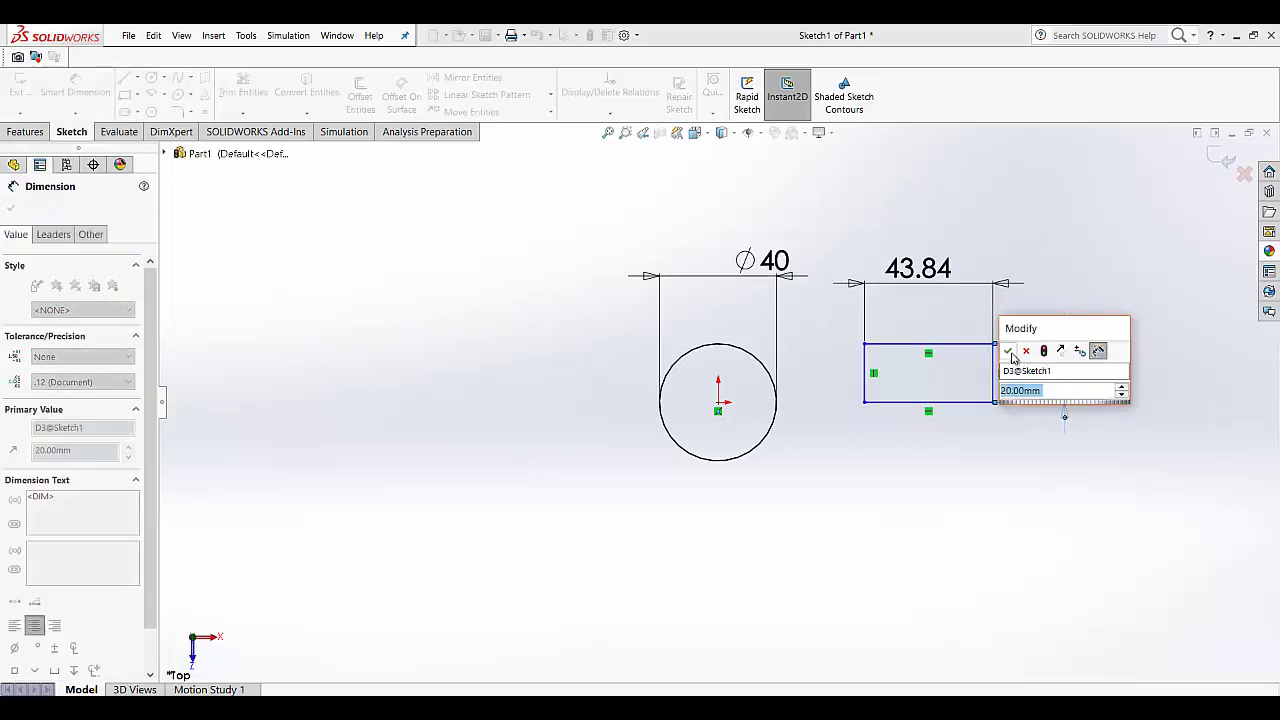
{"action": "left_click", "coordinate": [1010, 350]}
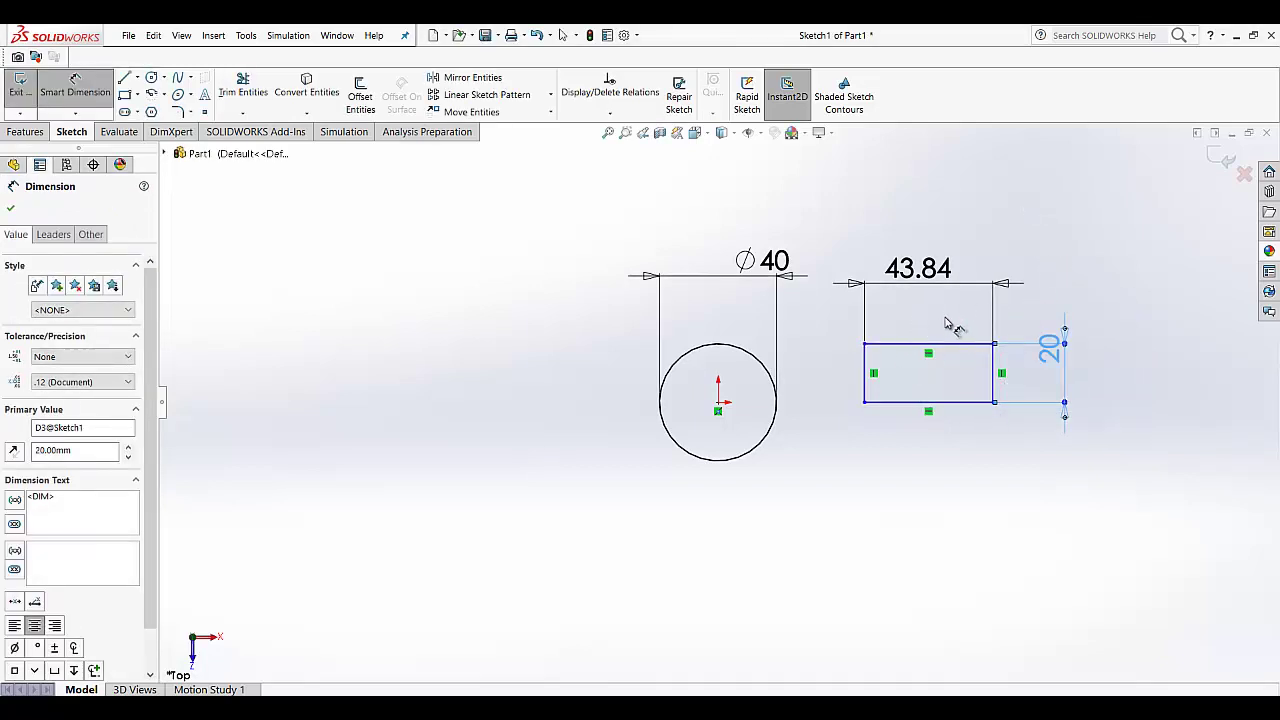
- Dimension the horizontal distance from the circle's centre to the rectangle's lower-left corner, placing it below the sketch
{"action": "left_click", "coordinate": [882, 402]}
{"action": "left_click", "coordinate": [722, 406]}
{"action": "left_click", "coordinate": [722, 406]}
{"action": "left_click", "coordinate": [865, 404]}
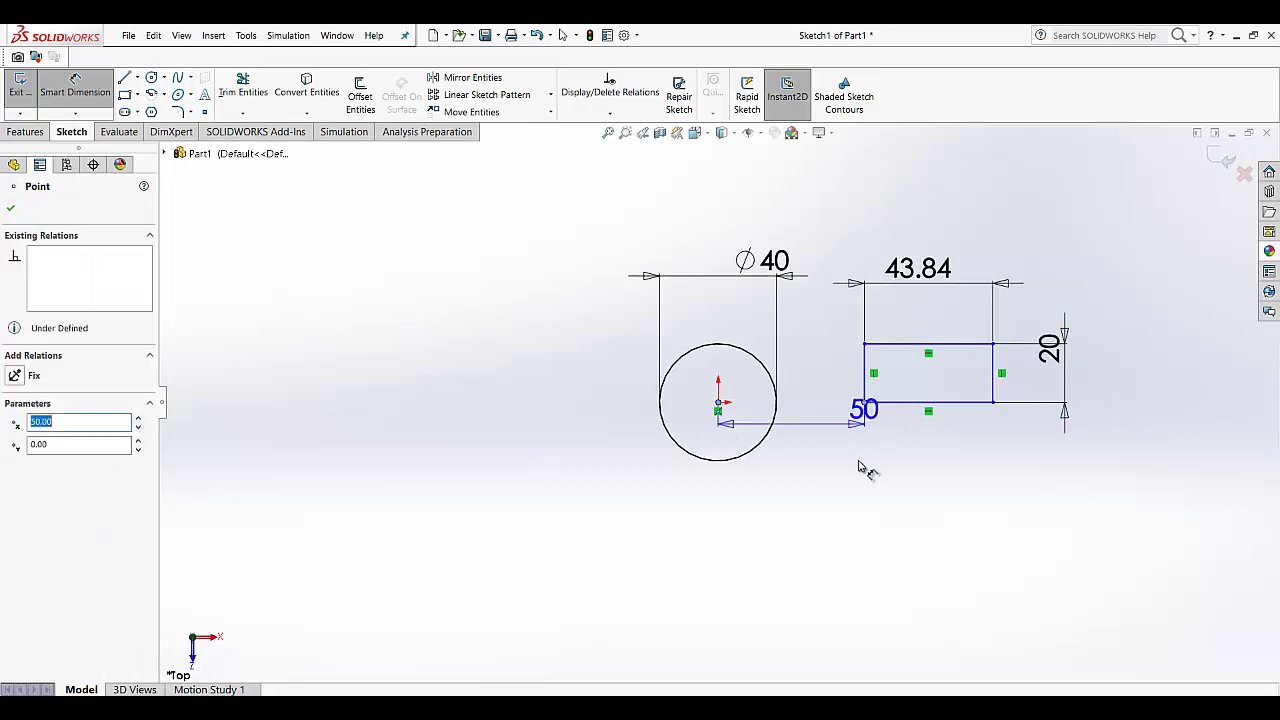
{"action": "left_click", "coordinate": [857, 512]}
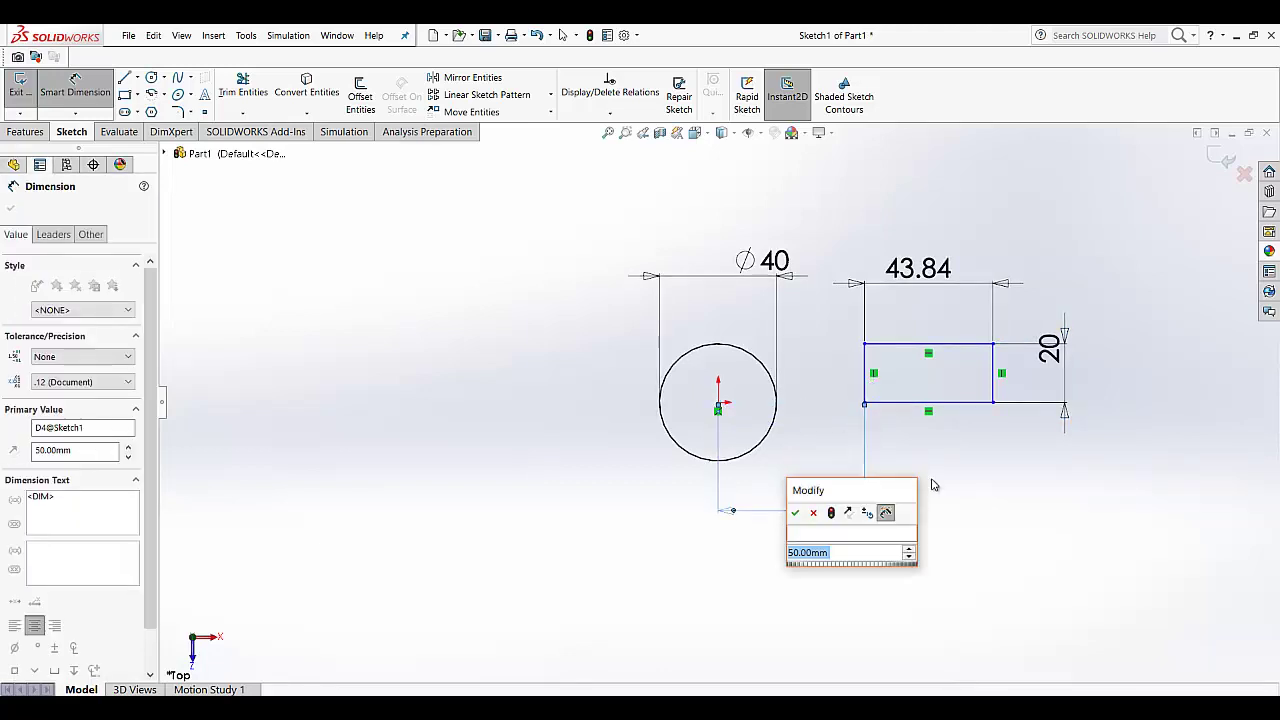
{"action": "left_click", "coordinate": [795, 513]}
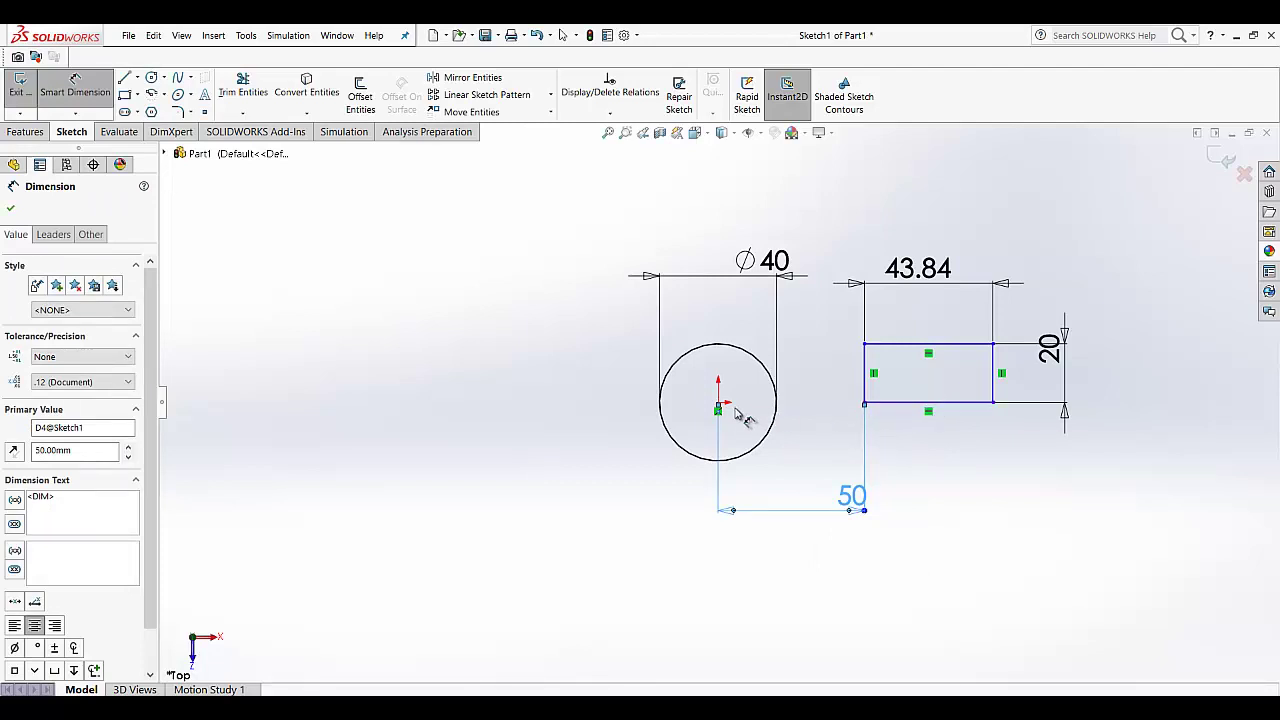
{"action": "key", "text": "Escape"}
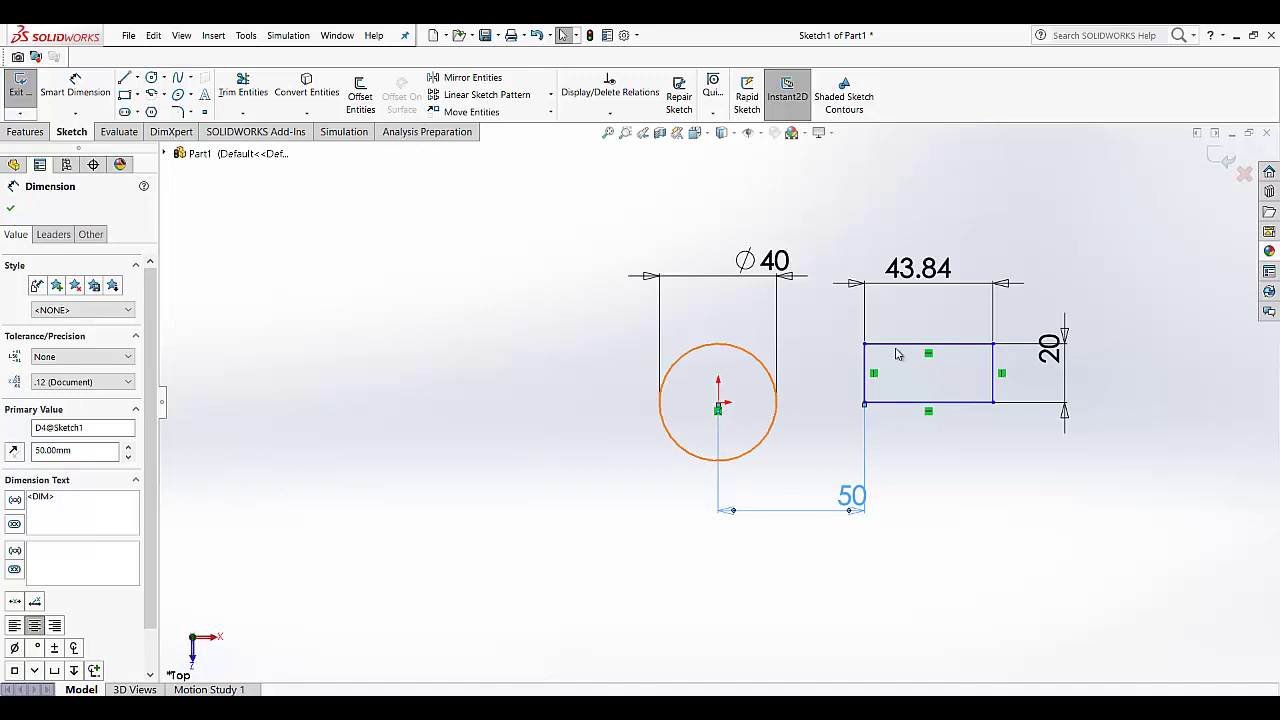
{"action": "left_click", "coordinate": [991, 377]}
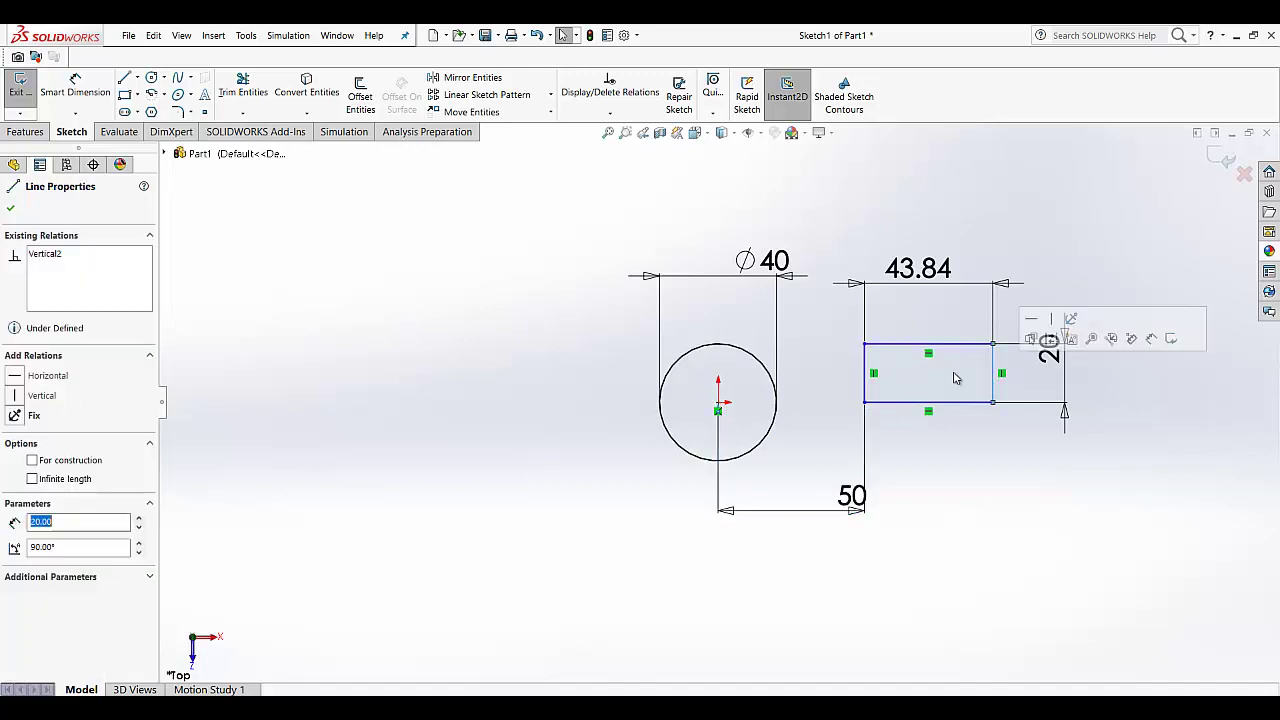
{"action": "left_click", "coordinate": [719, 406]}
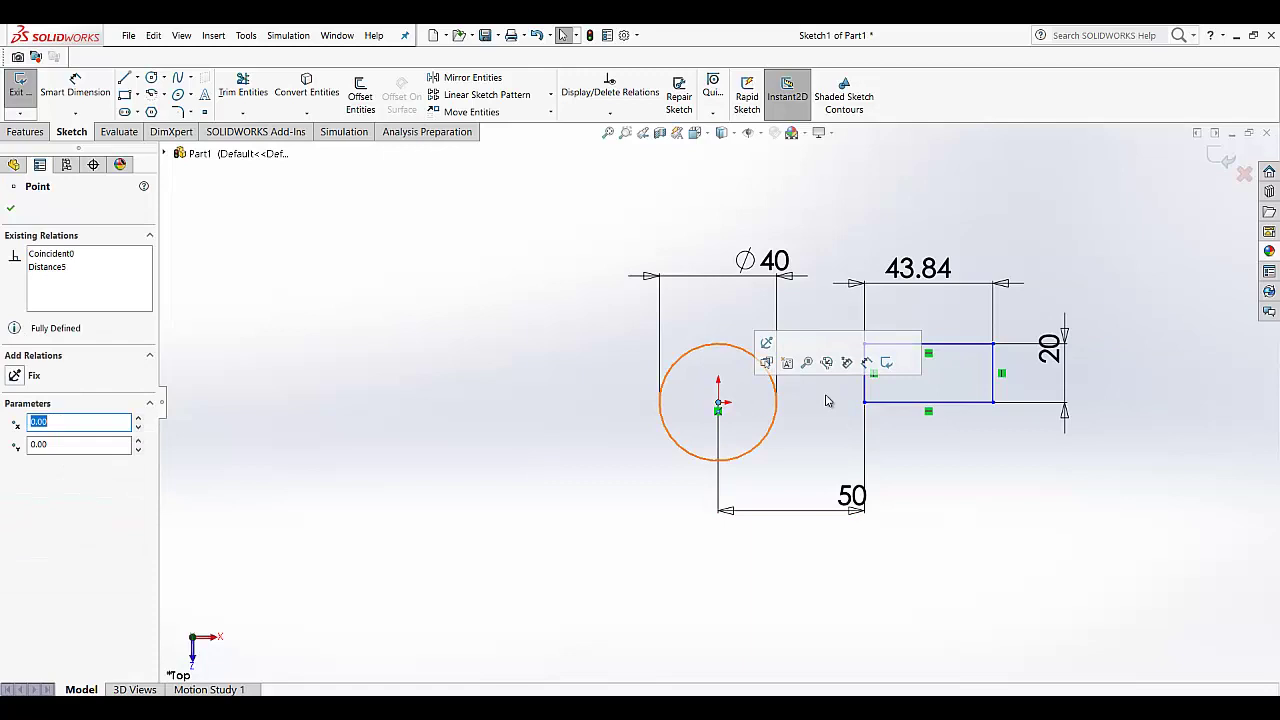
{"action": "left_click", "coordinate": [11, 212]}
- Dimension the horizontal distance from the circle's centre to the rectangle's right edge, placing it below the 50 mm dimension
{"action": "left_click", "coordinate": [75, 90]}
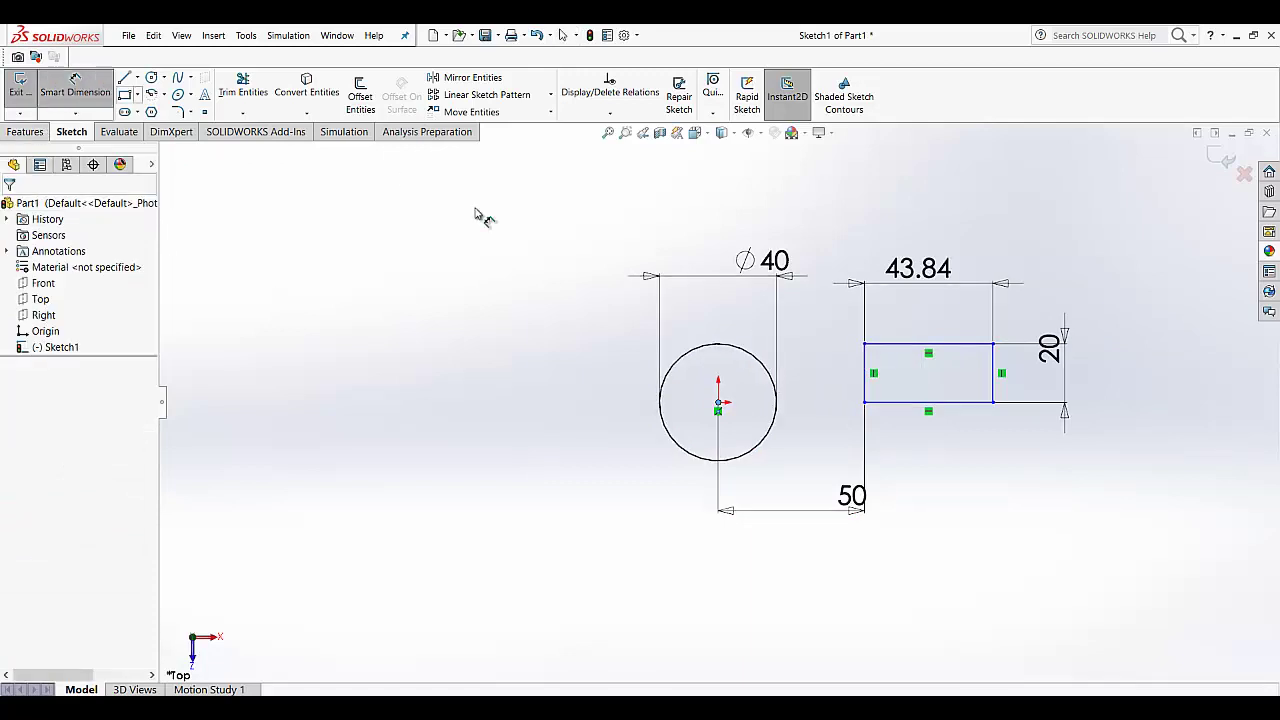
{"action": "left_click", "coordinate": [719, 406]}
{"action": "left_click", "coordinate": [991, 403]}
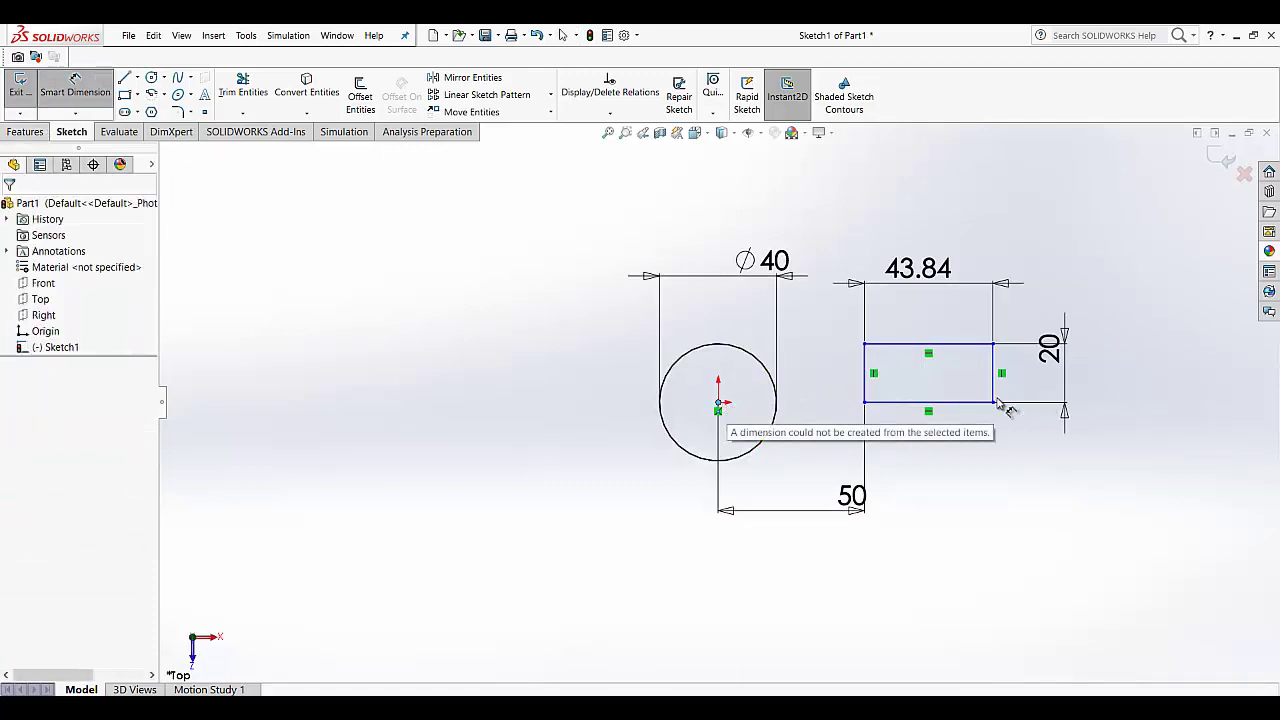
{"action": "left_click", "coordinate": [993, 398]}
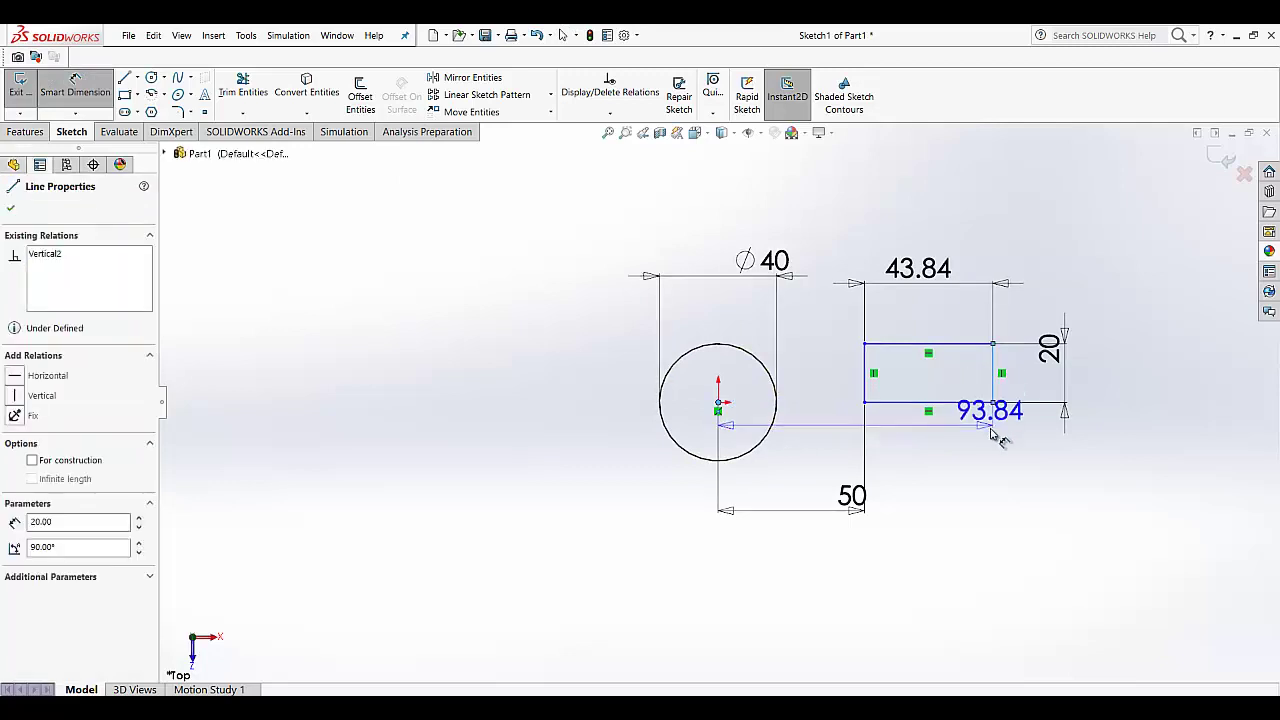
{"action": "left_click", "coordinate": [987, 548]}
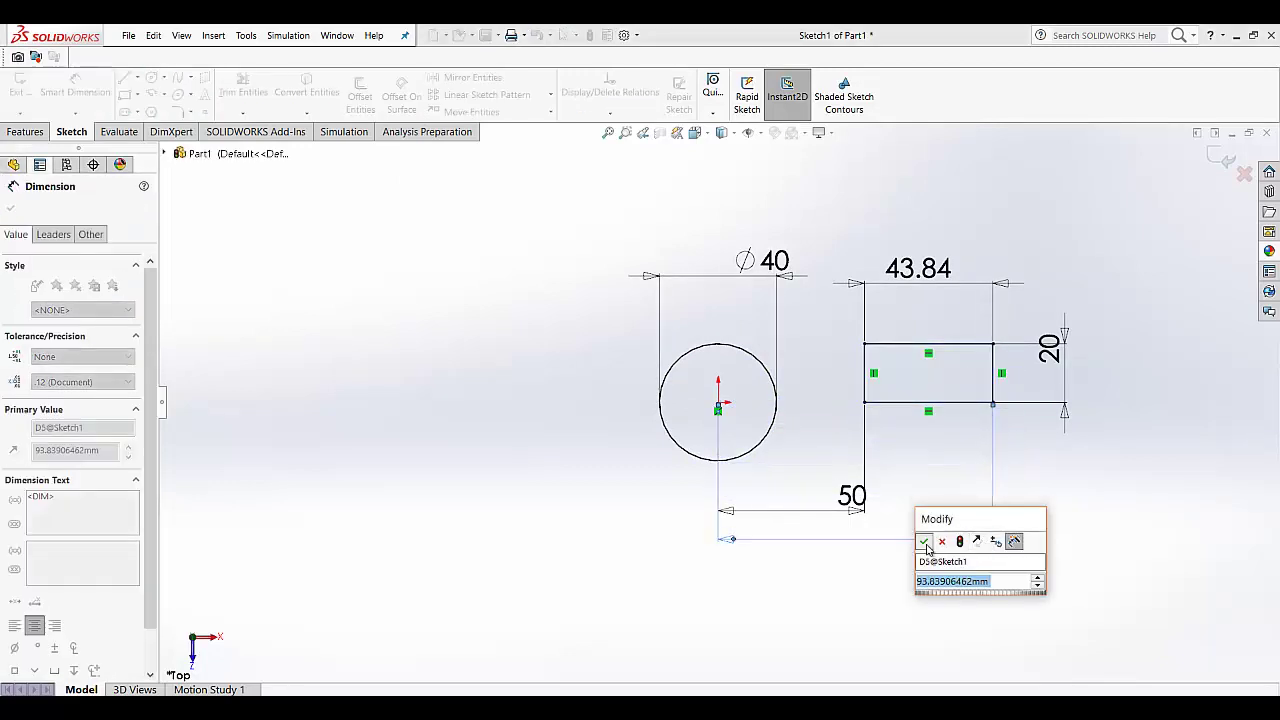
{"action": "left_click", "coordinate": [925, 542]}
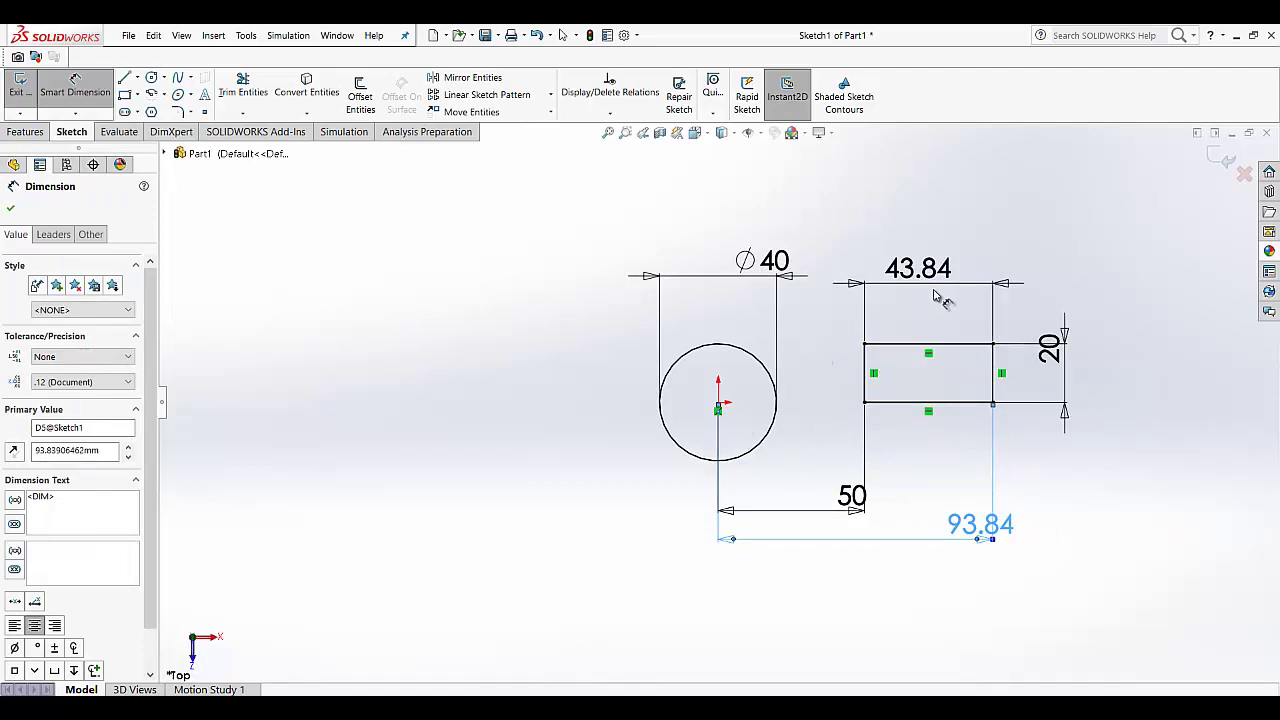
{"action": "left_click", "coordinate": [11, 211]}
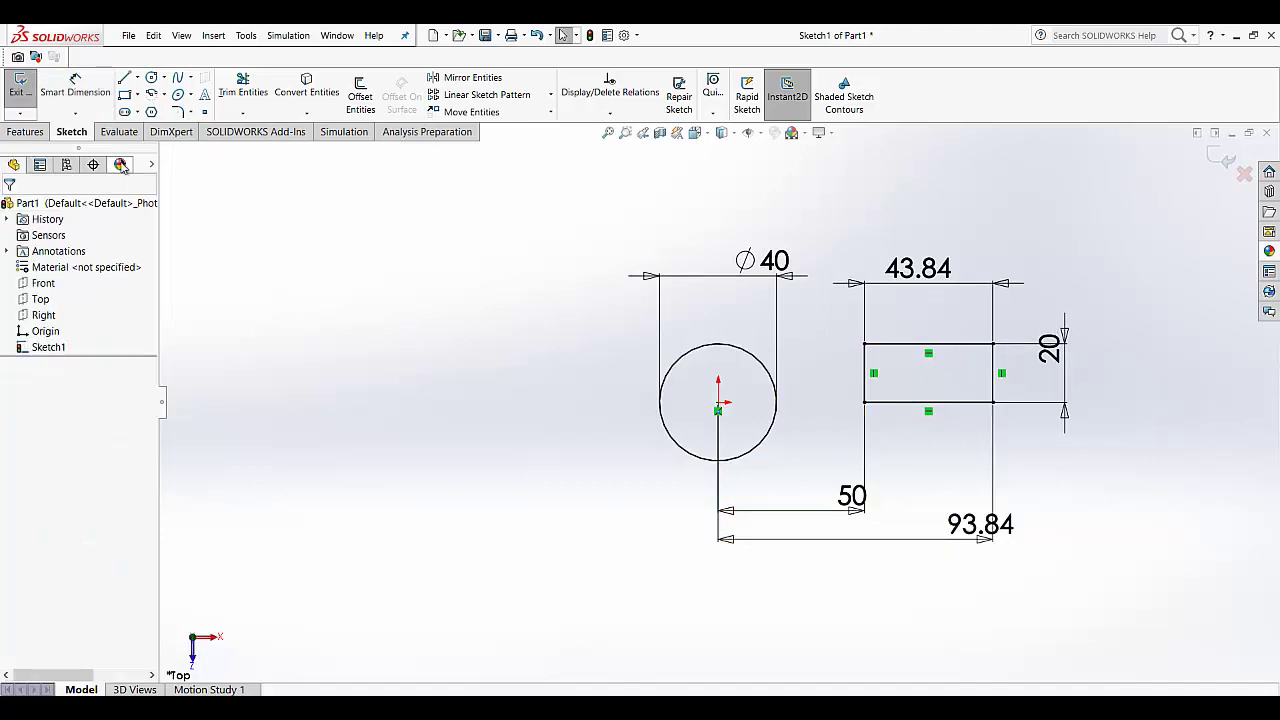
- Add a second width dimension above the rectangle's existing one and leave it as a driving dimension
{"action": "left_click", "coordinate": [75, 86]}
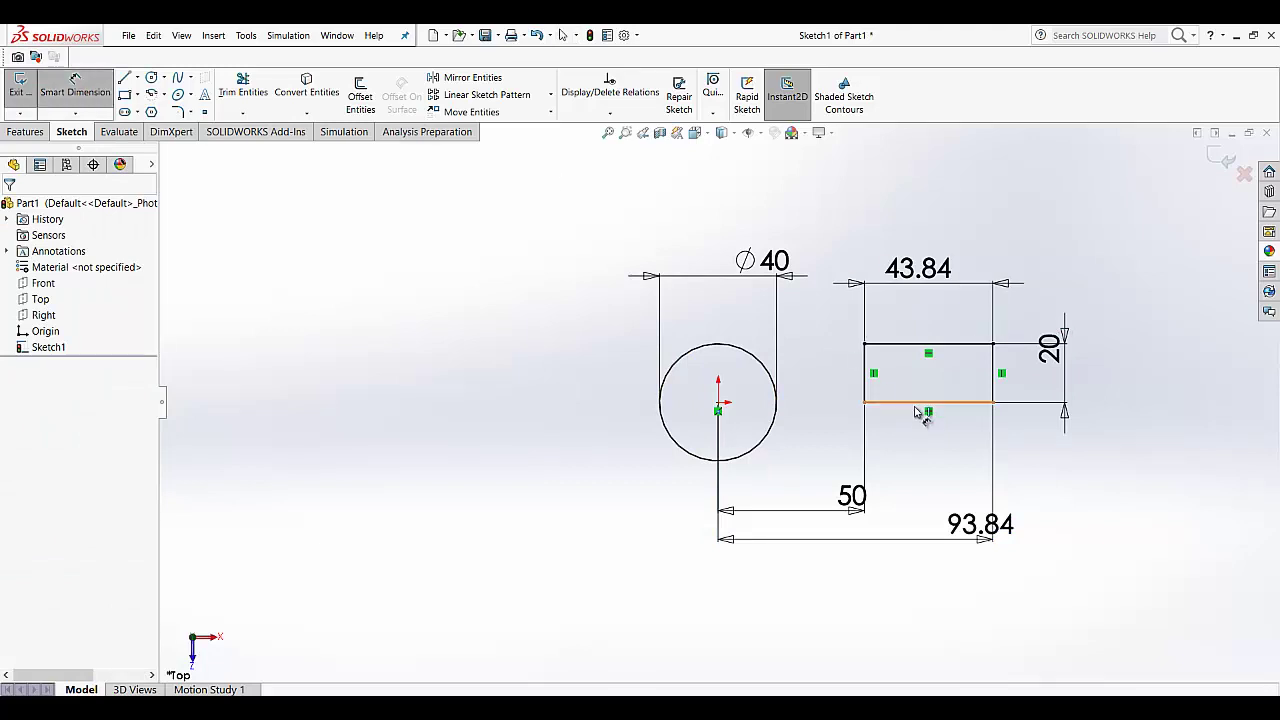
{"action": "left_click", "coordinate": [920, 344]}
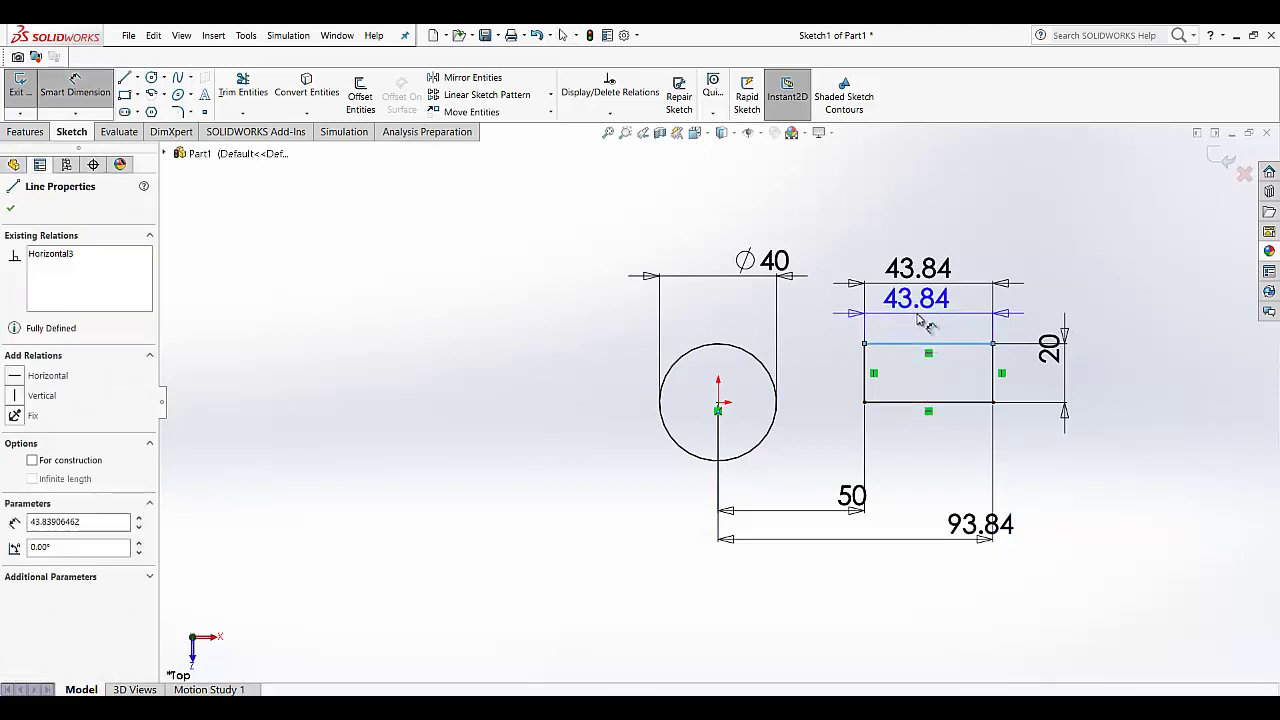
{"action": "left_click", "coordinate": [926, 205]}
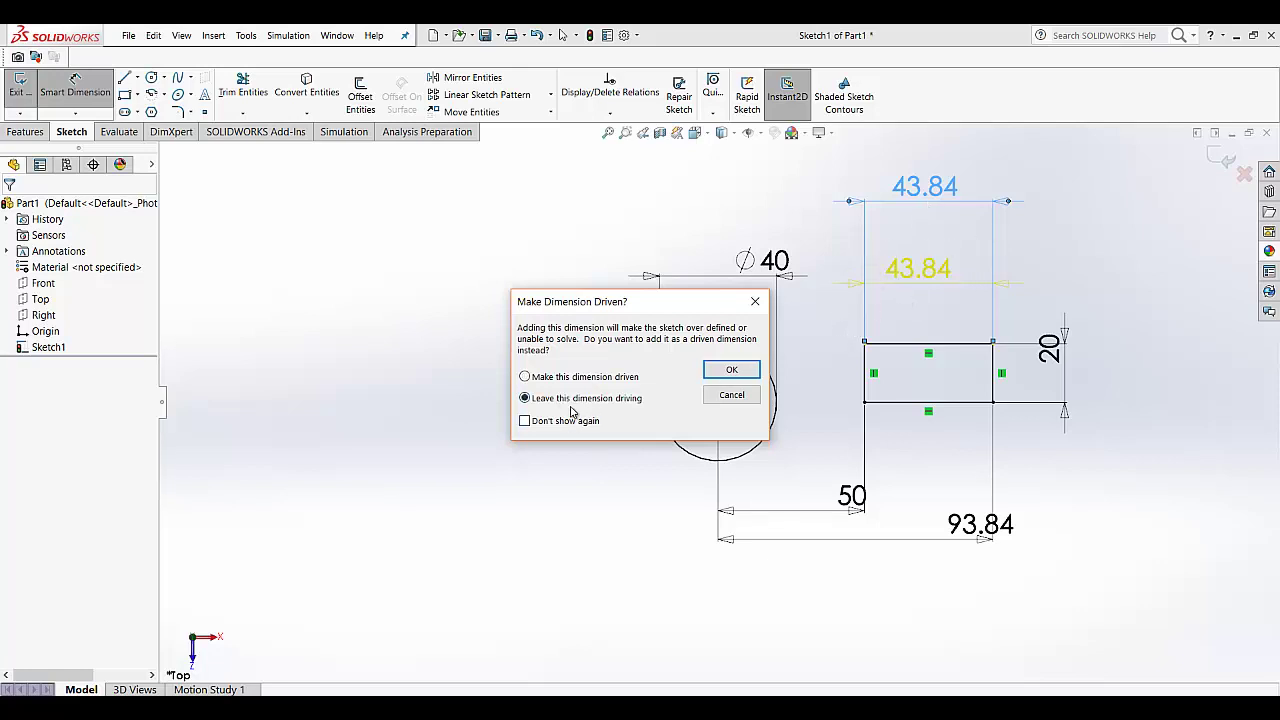
{"action": "left_click", "coordinate": [728, 370]}
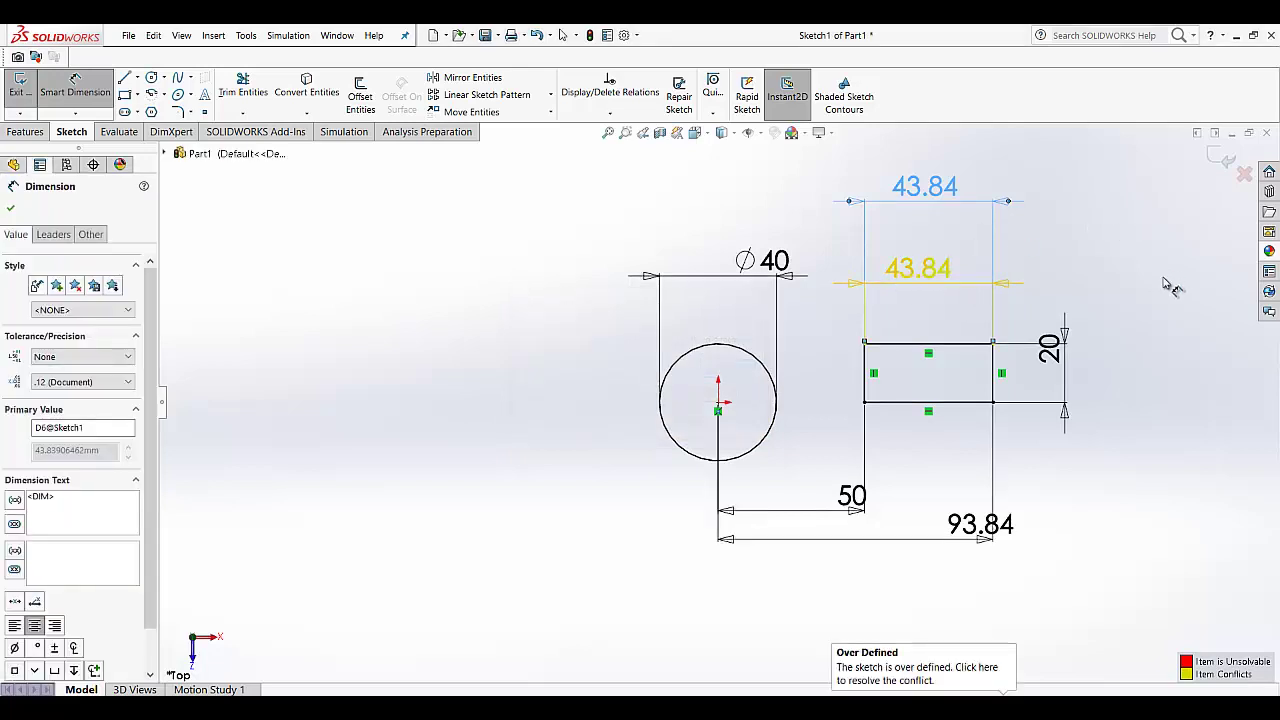
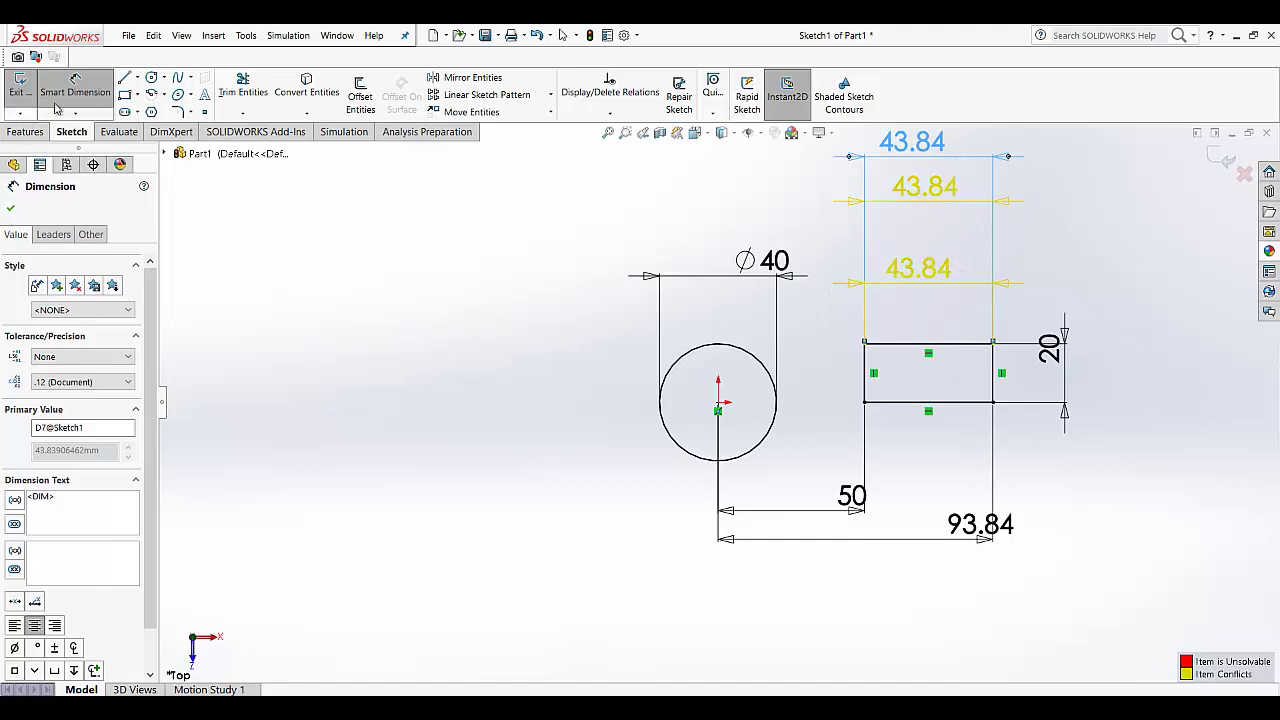
- Add a second horizontal dimension from the circle's centre to the rectangle's lower-left corner, placing it above the existing one
{"action": "left_click", "coordinate": [62, 95]}
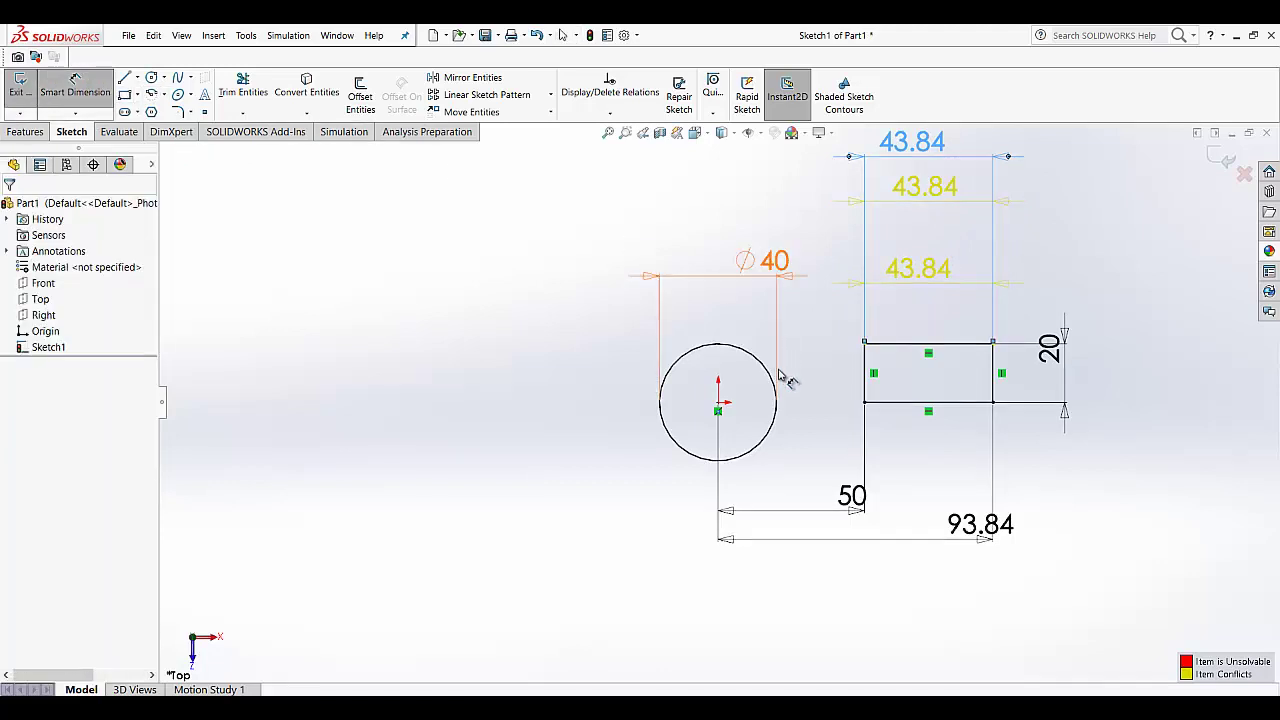
{"action": "left_click", "coordinate": [719, 406]}
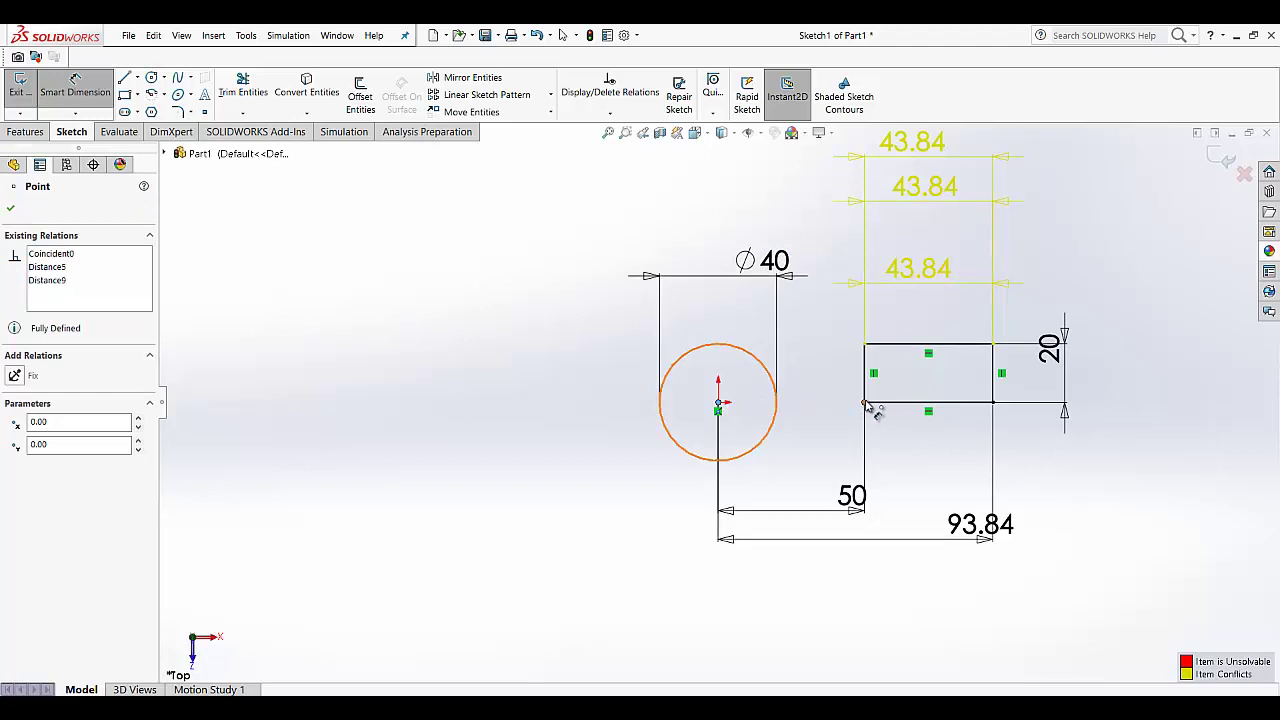
{"action": "left_click", "coordinate": [865, 404]}
{"action": "left_click", "coordinate": [845, 458]}
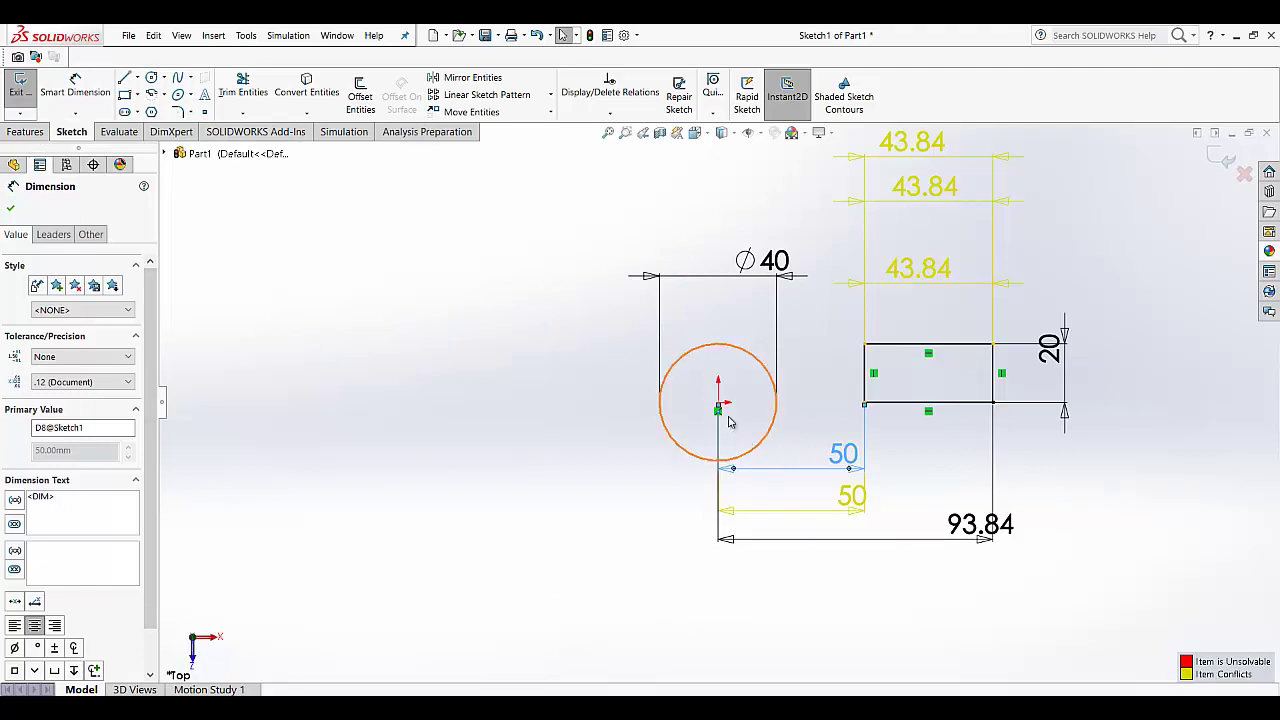
{"action": "left_click", "coordinate": [760, 362]}
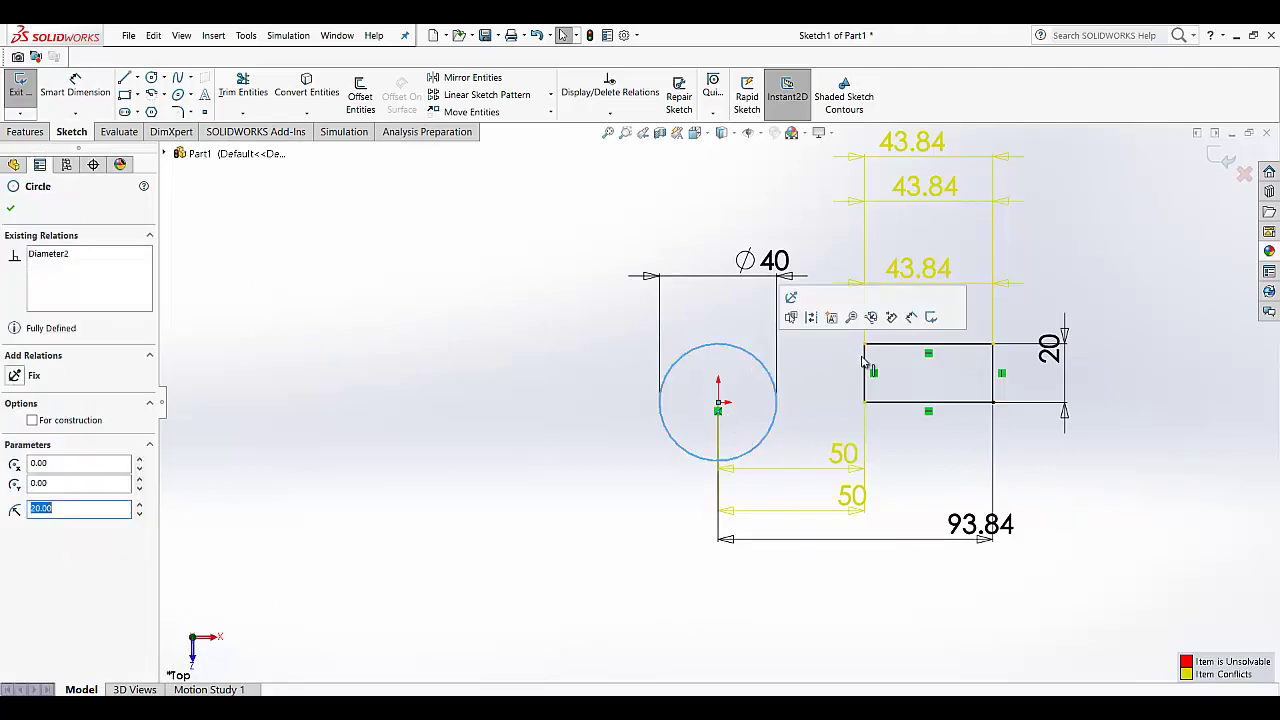
{"action": "left_click", "coordinate": [848, 316]}
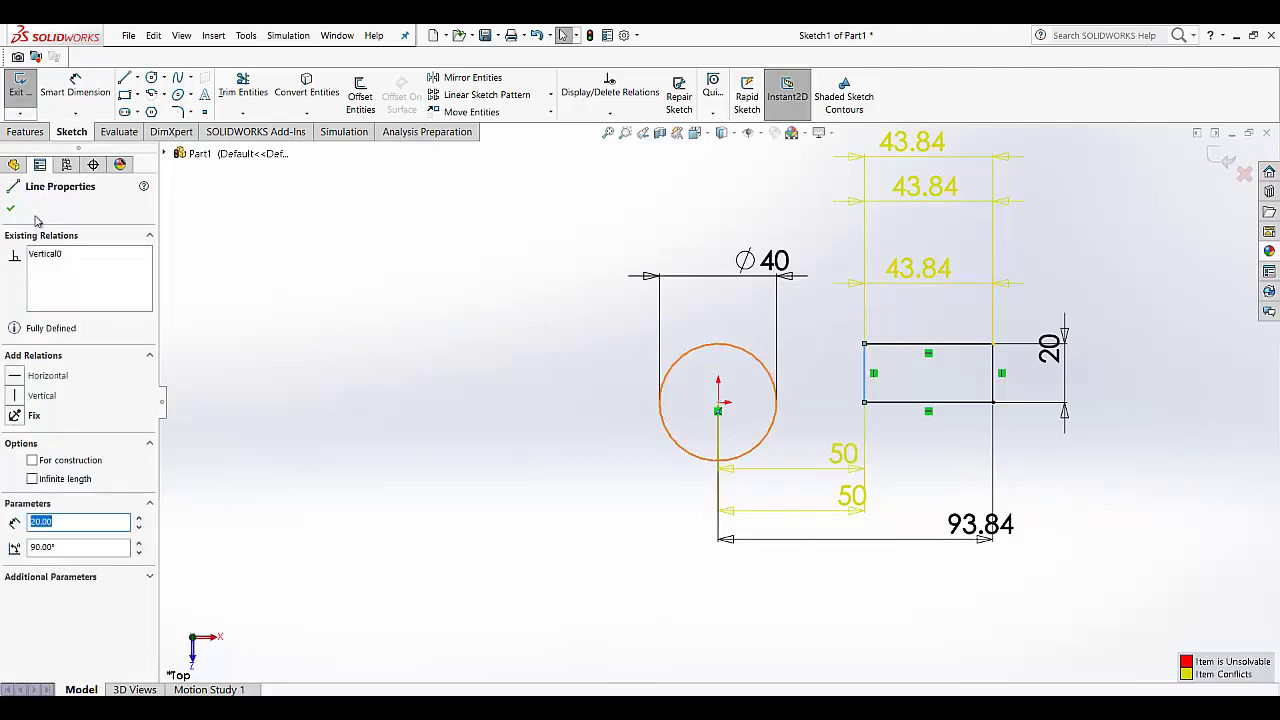
{"action": "key", "text": "Escape"}
- Add a second height dimension for the rectangle beside its left edge, using Smart Dimension
{"action": "left_click", "coordinate": [75, 113]}
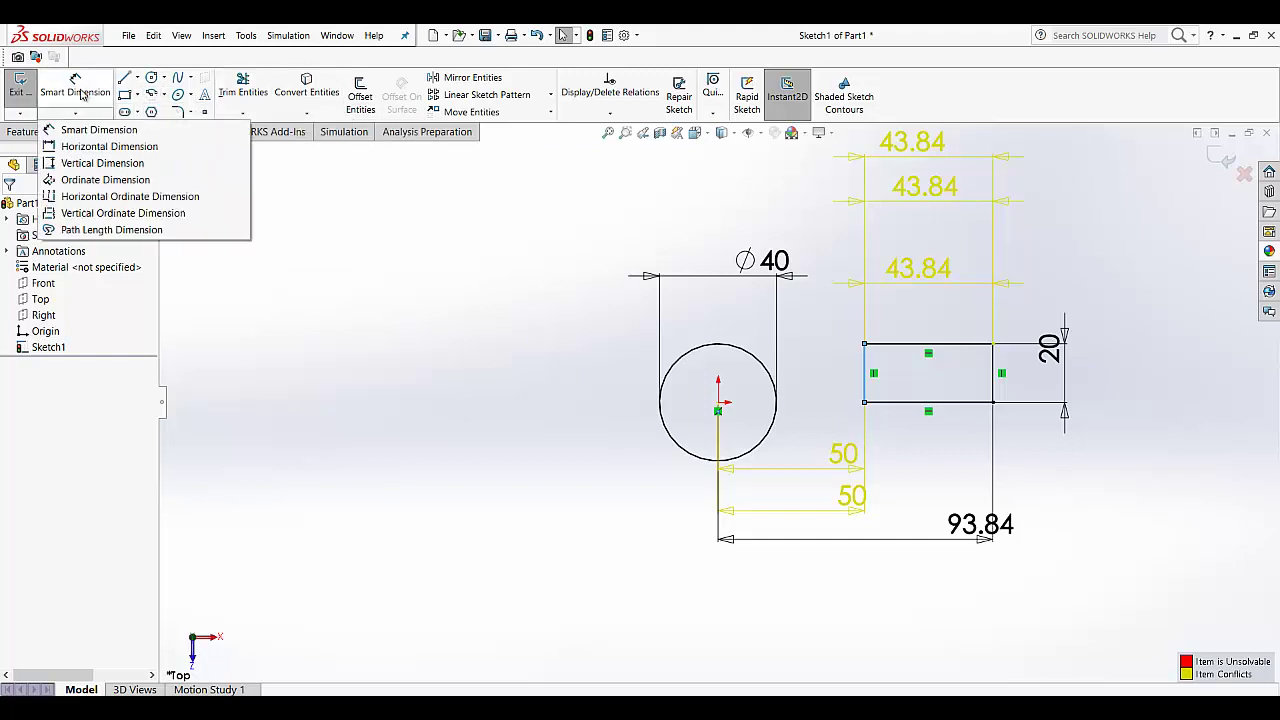
{"action": "left_click", "coordinate": [95, 126]}
{"action": "left_click", "coordinate": [862, 372]}
{"action": "left_click", "coordinate": [822, 366]}
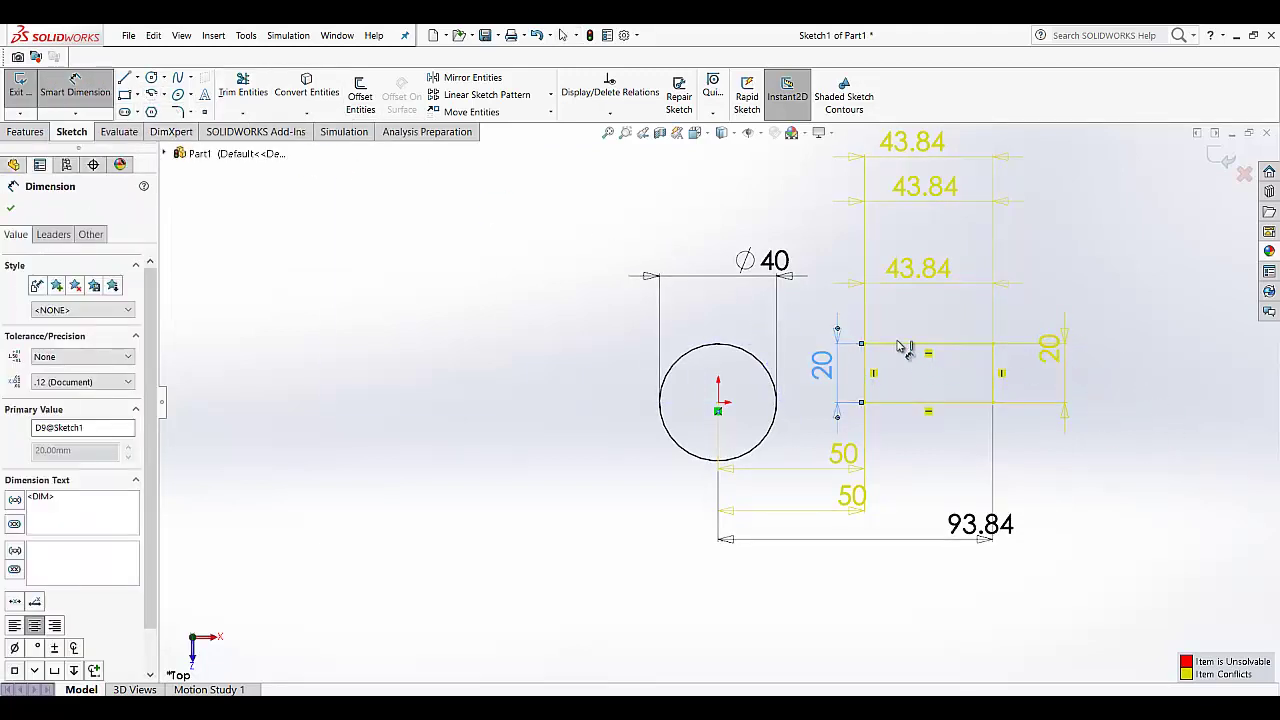
{"action": "left_click", "coordinate": [897, 402]}
{"action": "key", "text": "Escape"}
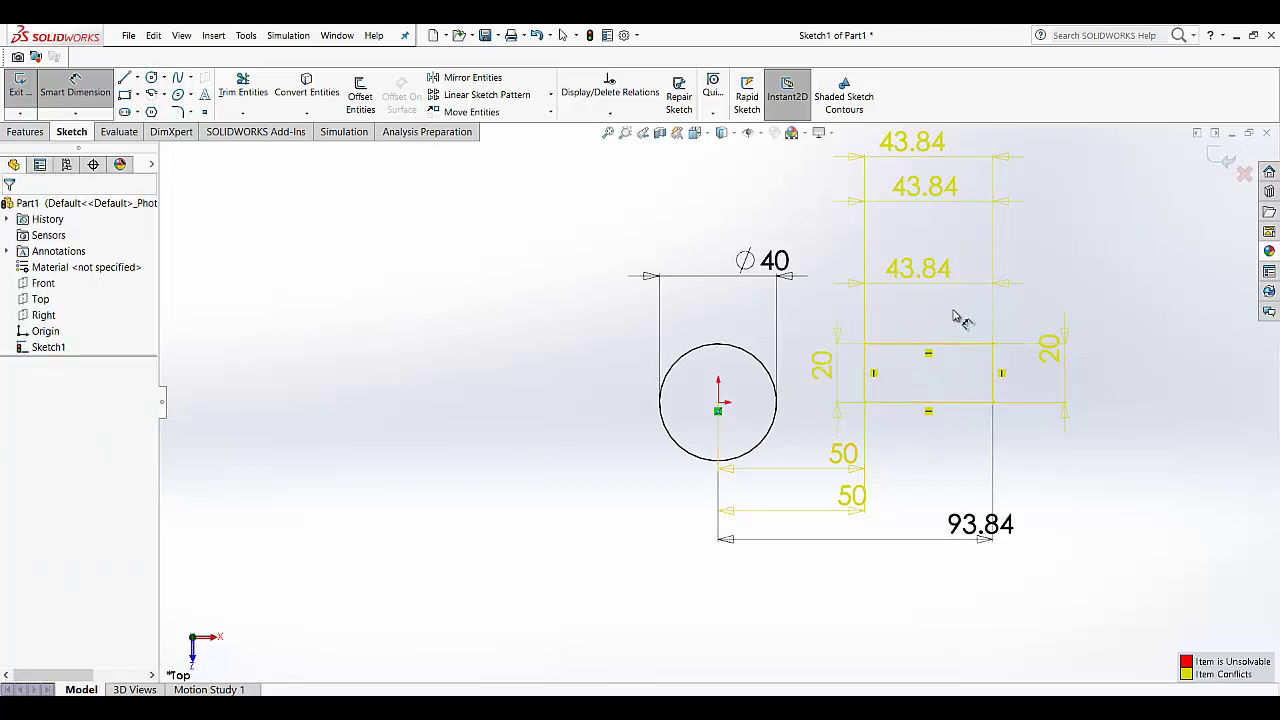
- Try to dimension between the circle's centre and the rectangle's lower edge
{"action": "left_click", "coordinate": [718, 404]}
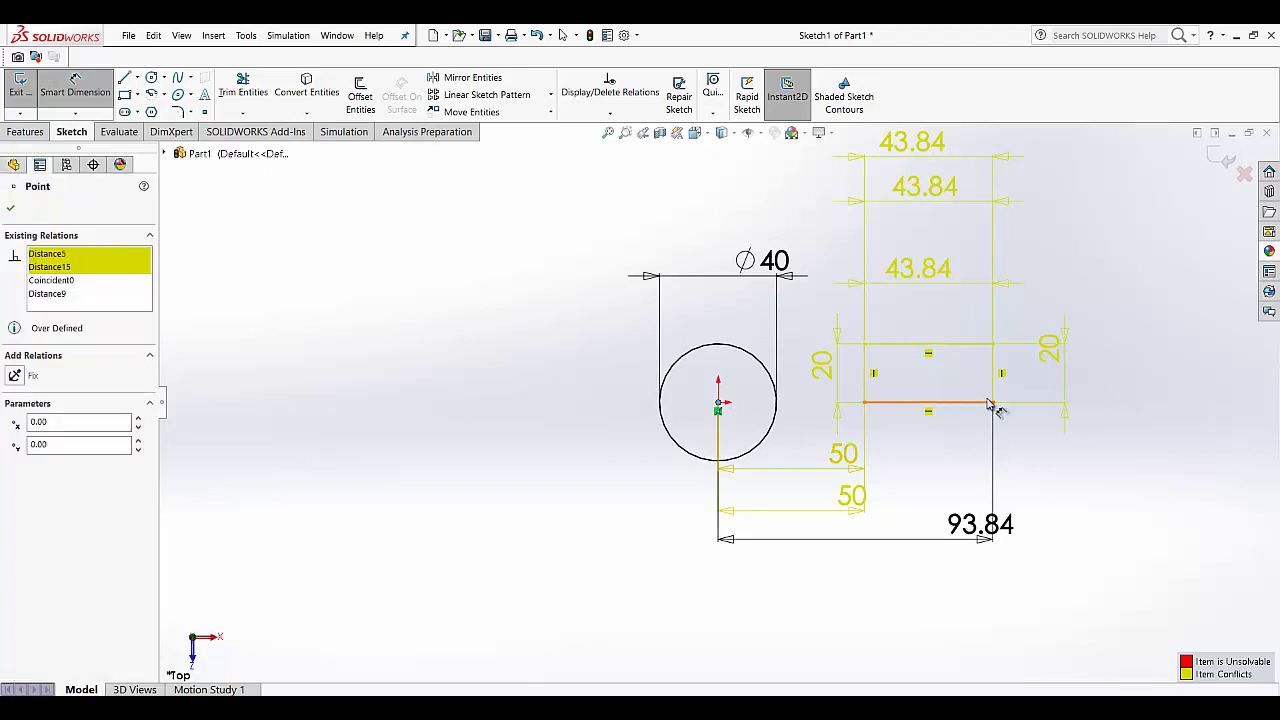
{"action": "left_click", "coordinate": [10, 207]}
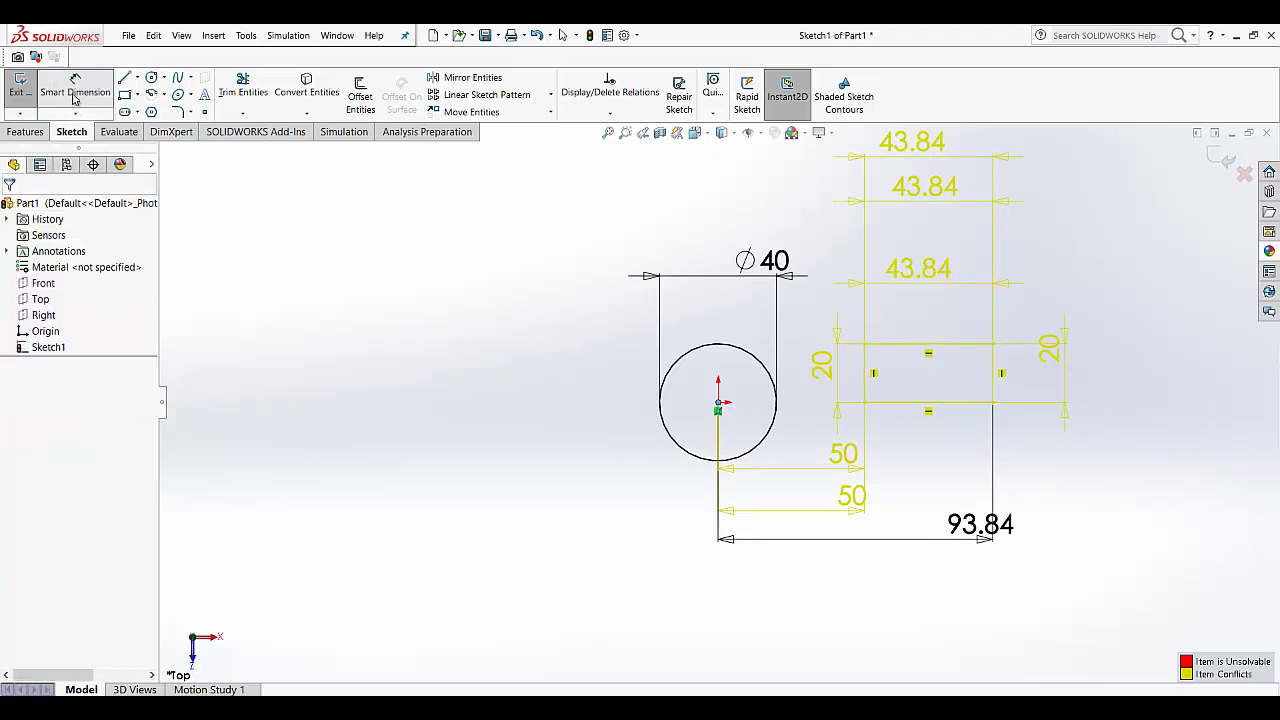
{"action": "left_click", "coordinate": [101, 92]}
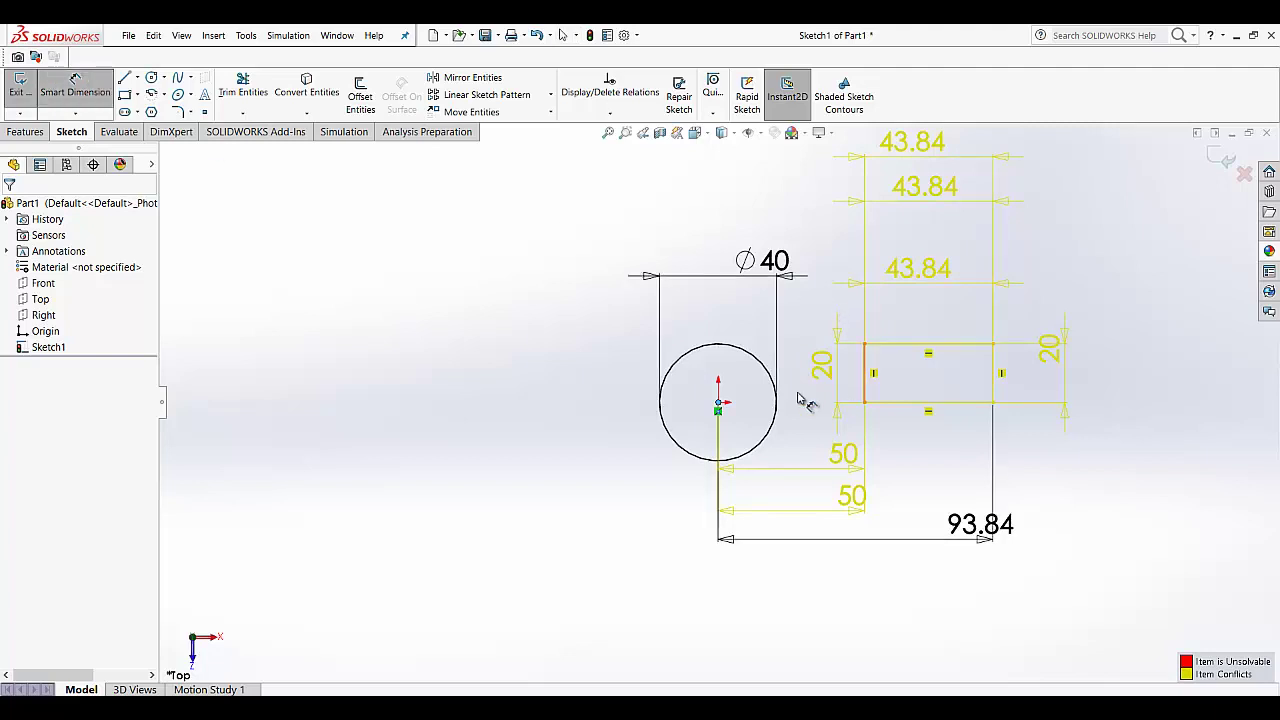
{"action": "left_click", "coordinate": [720, 405]}
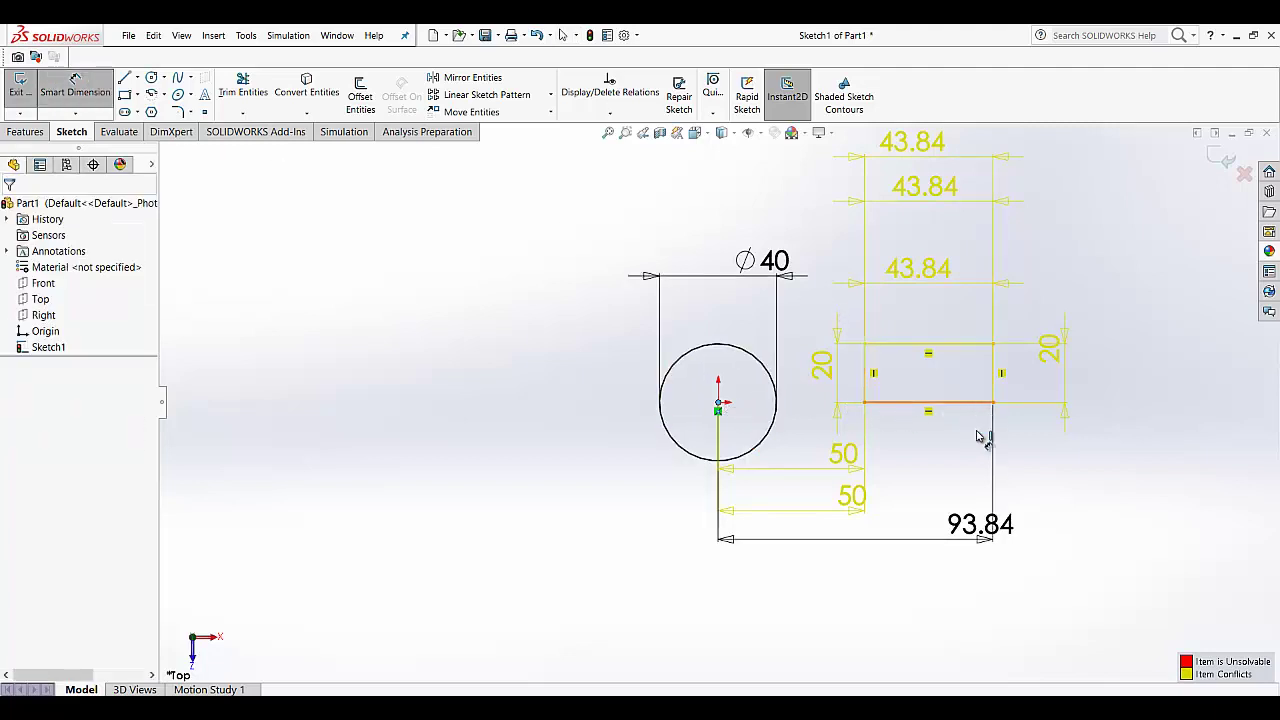
{"action": "left_click", "coordinate": [960, 403]}
{"action": "left_click", "coordinate": [762, 372]}
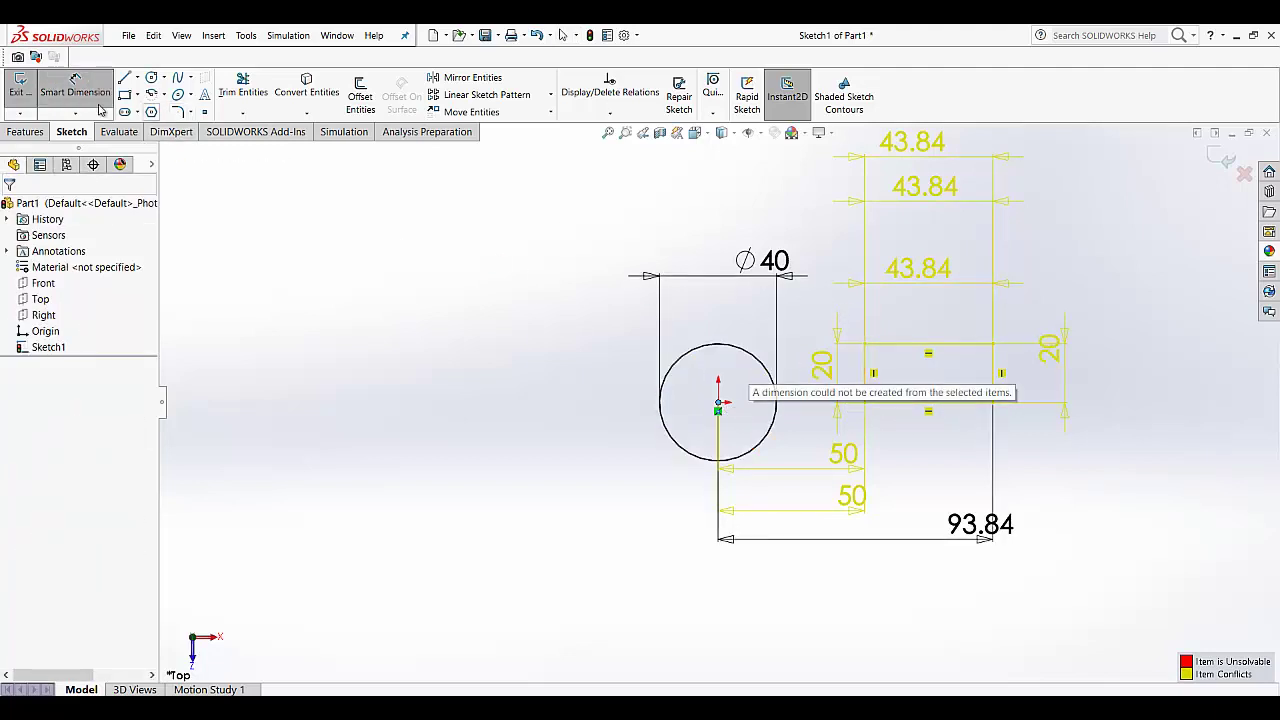
- Add a second horizontal dimension from the rectangle's right edge to the circle's centre, placing it below all other dimensions
{"action": "left_click", "coordinate": [65, 95]}
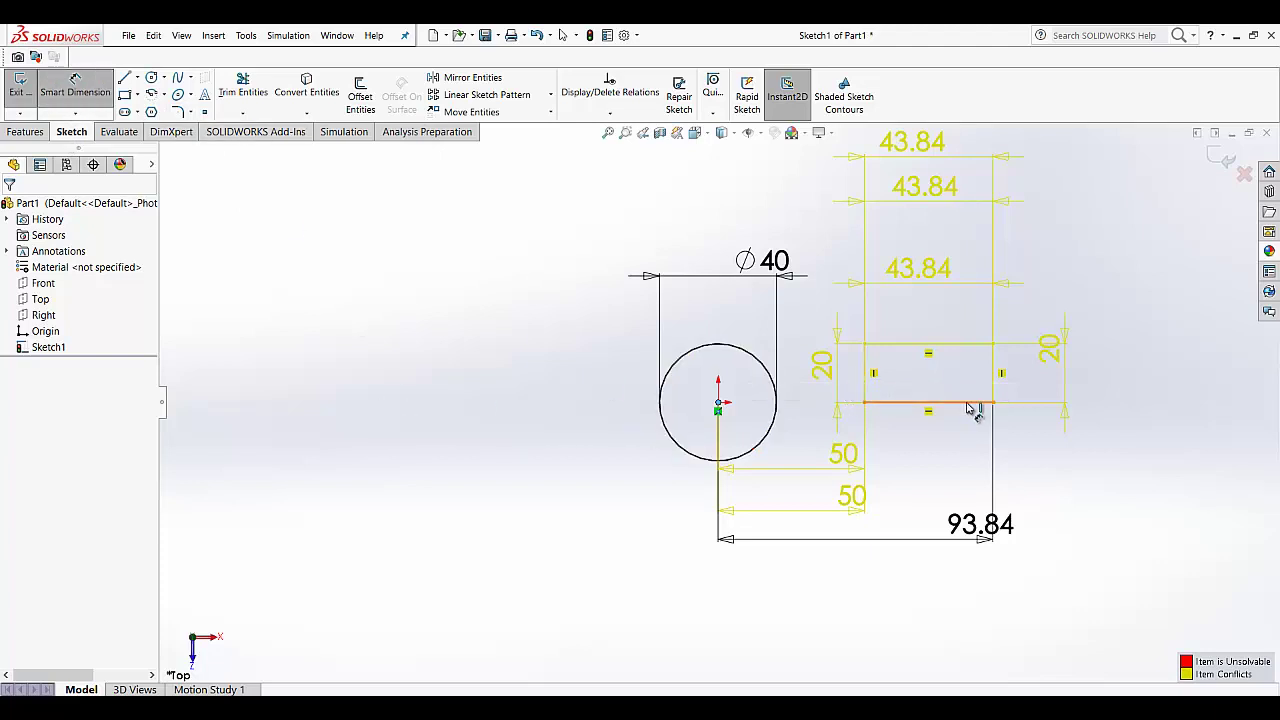
{"action": "left_click", "coordinate": [995, 378]}
{"action": "left_click", "coordinate": [718, 403]}
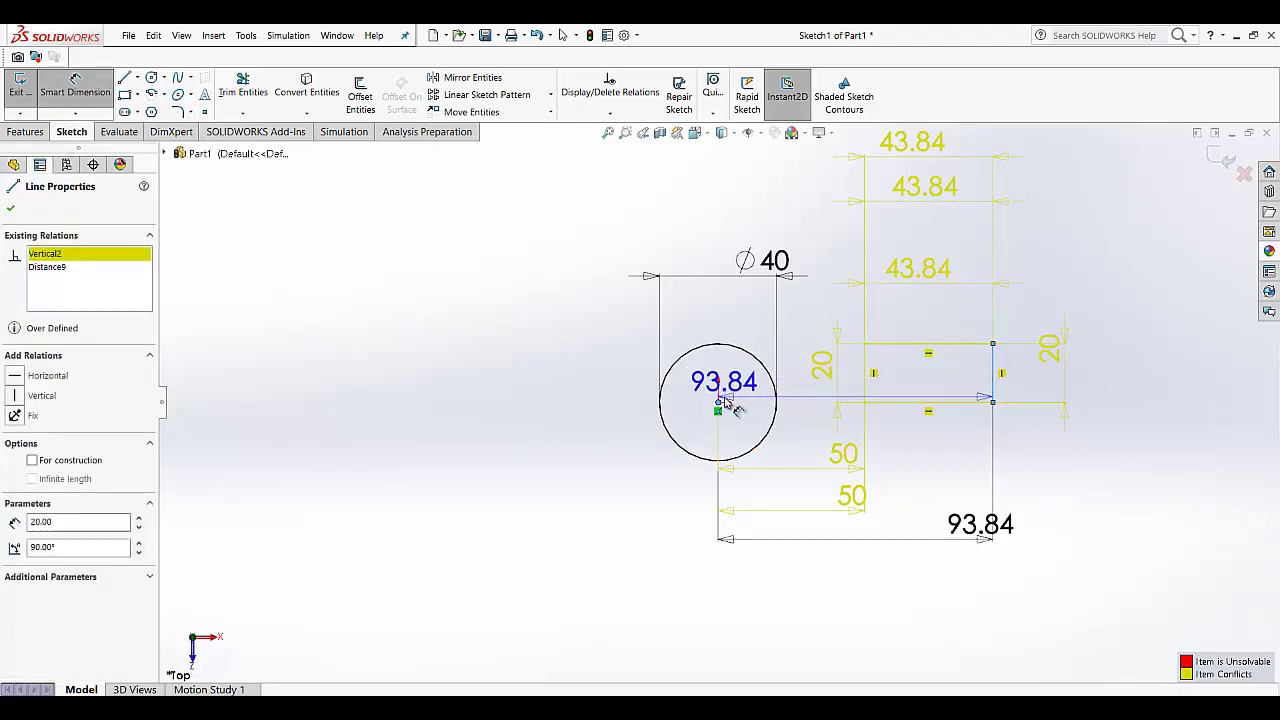
{"action": "left_click", "coordinate": [788, 605]}
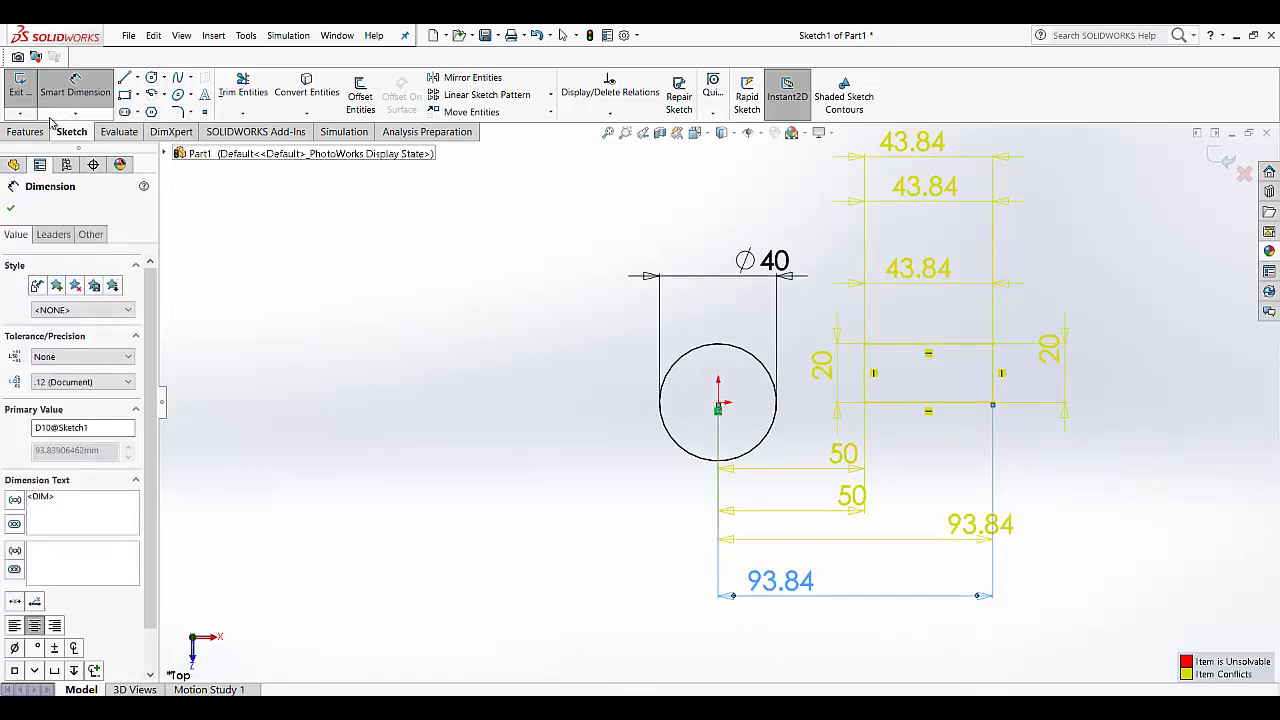
- Add a path length dimension around the rectangle's four sides and place its label below and to the right of the rectangle
{"action": "left_click", "coordinate": [97, 99]}
{"action": "left_click", "coordinate": [97, 99]}
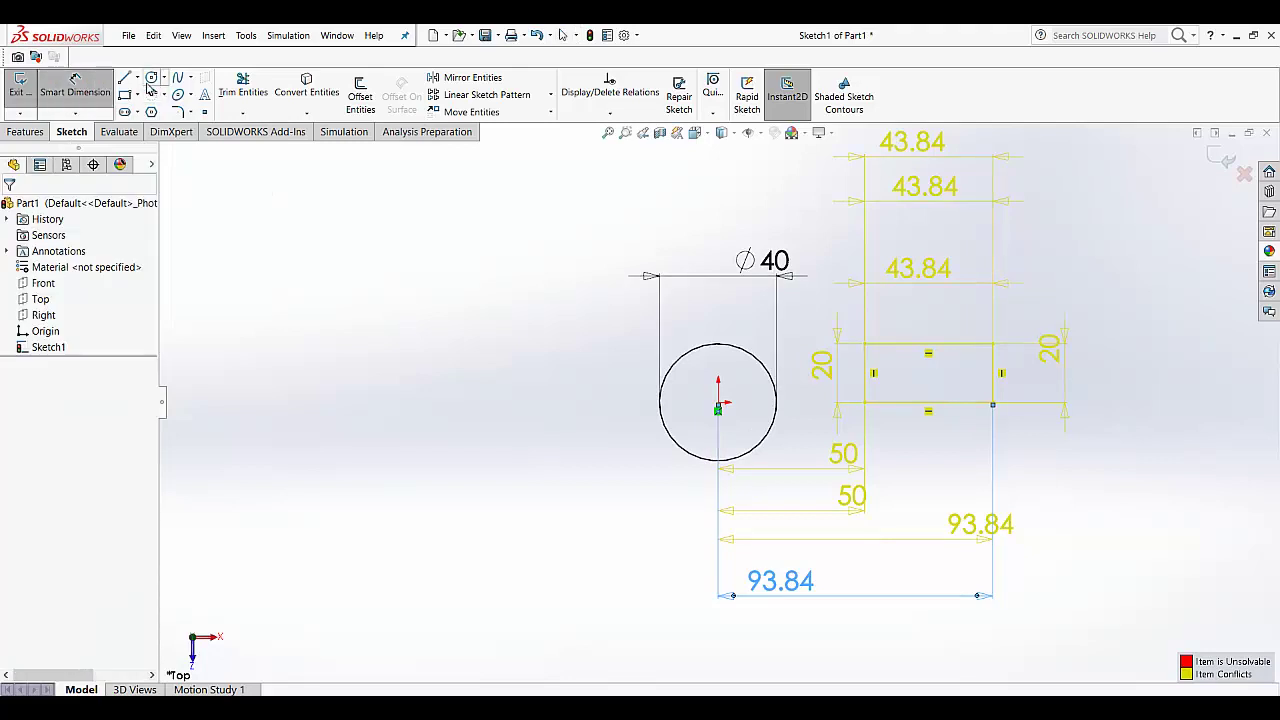
{"action": "left_click", "coordinate": [74, 113]}
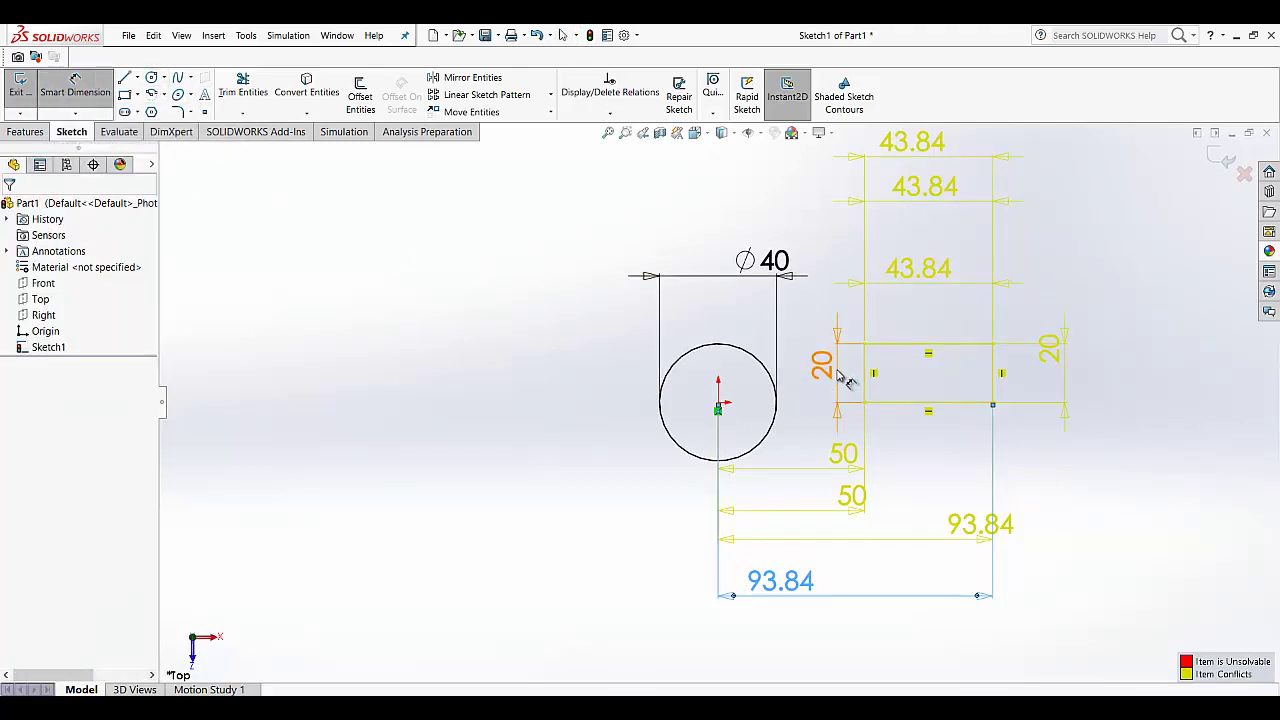
{"action": "left_click", "coordinate": [74, 113]}
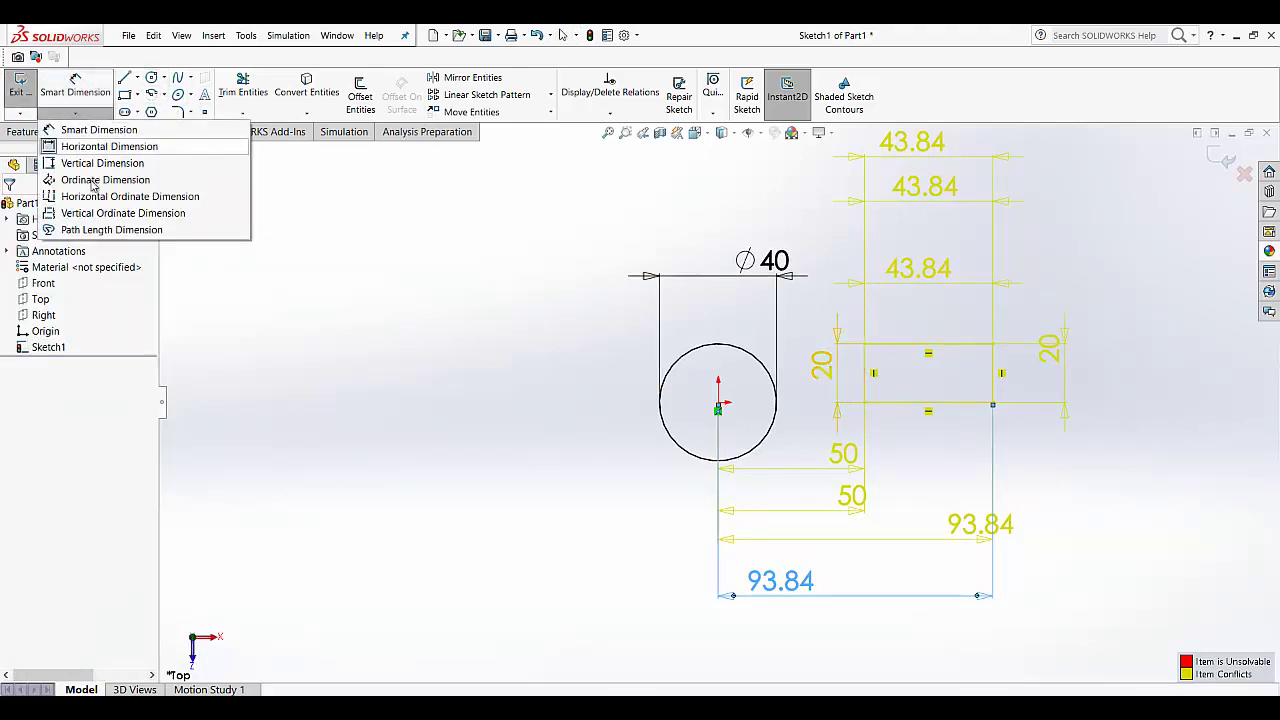
{"action": "left_click", "coordinate": [104, 230]}
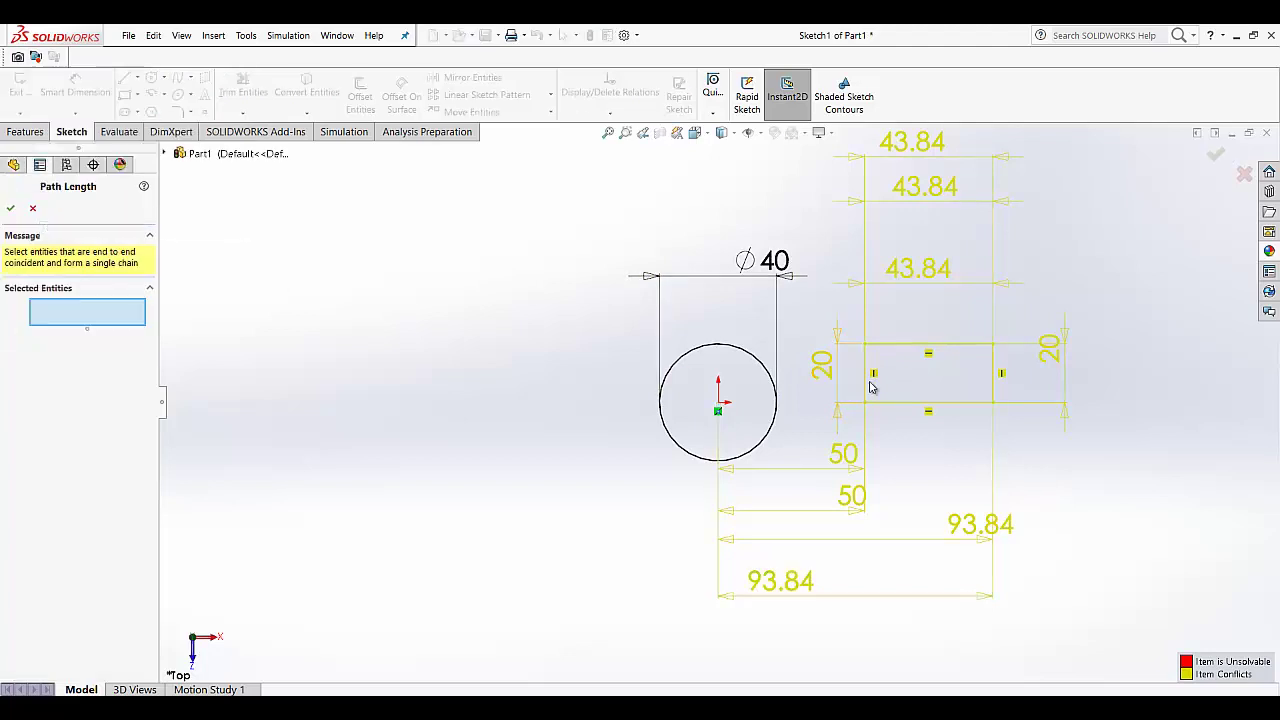
{"action": "left_click", "coordinate": [906, 345]}
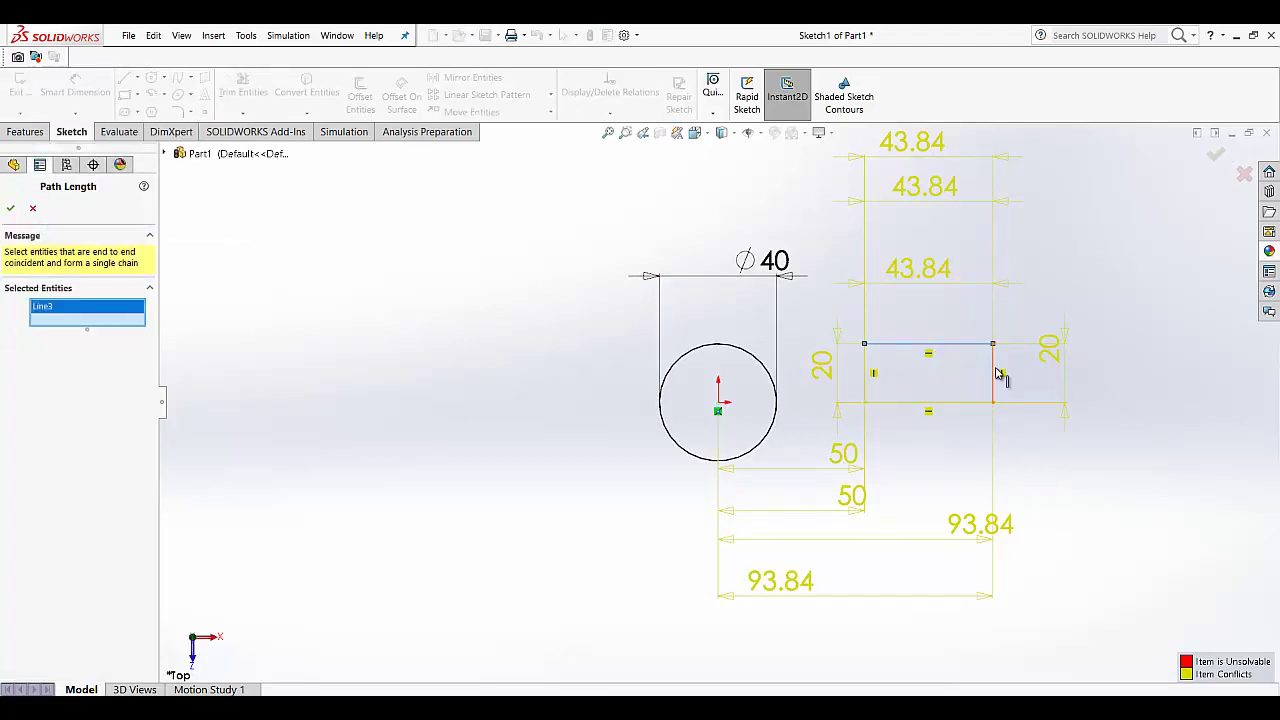
{"action": "left_click", "coordinate": [993, 374]}
{"action": "left_click", "coordinate": [958, 404]}
{"action": "left_click", "coordinate": [864, 378]}
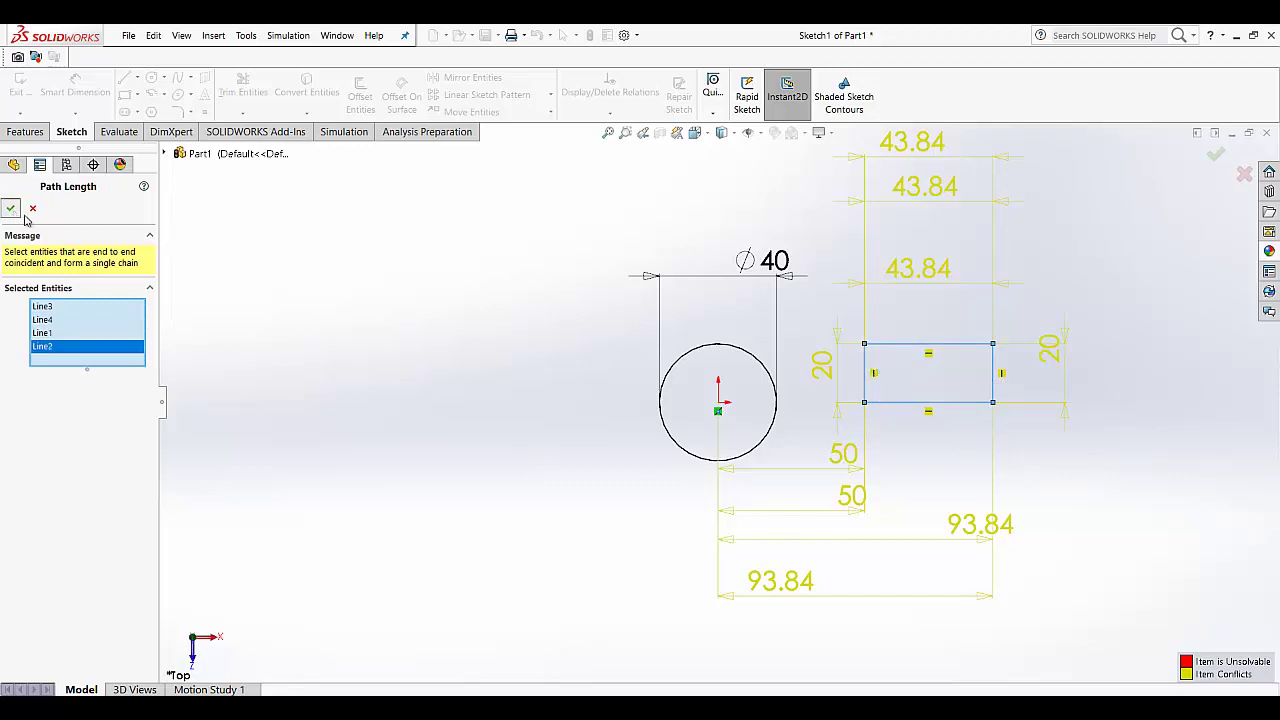
{"action": "left_click", "coordinate": [850, 408]}
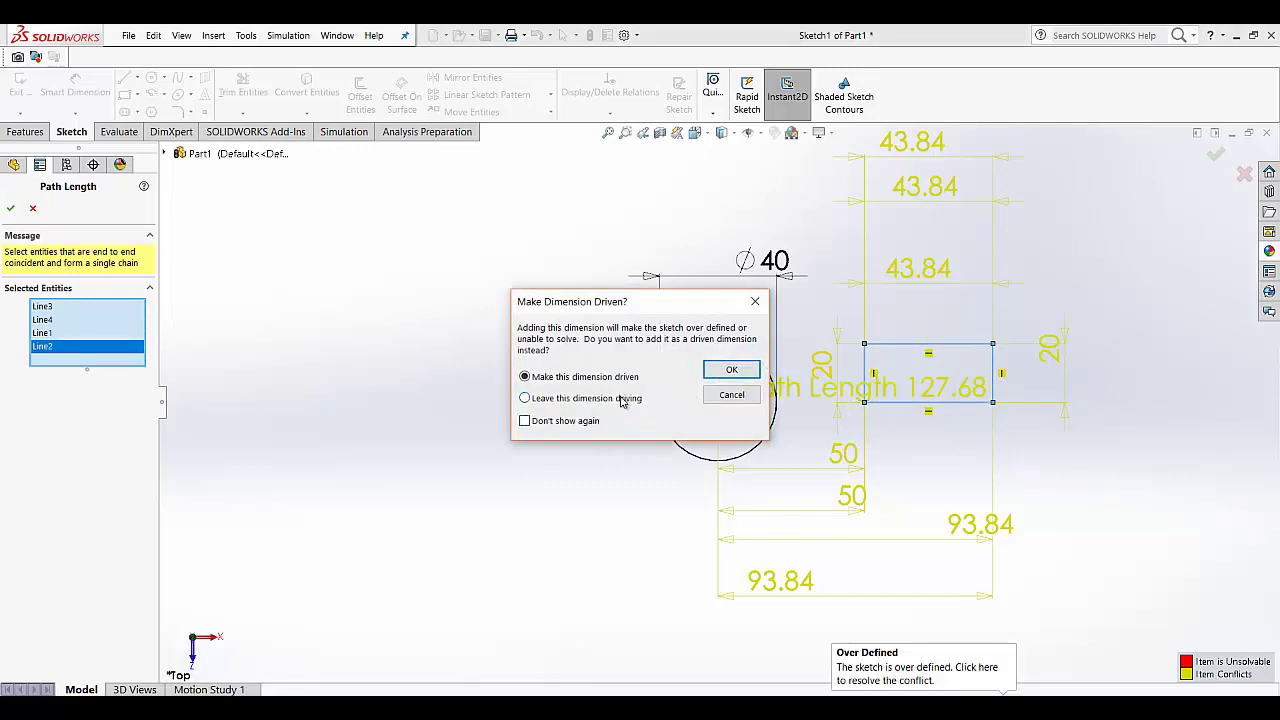
{"action": "left_click", "coordinate": [728, 370]}
{"action": "left_click_drag", "start_coordinate": [937, 471], "coordinate": [1218, 477]}
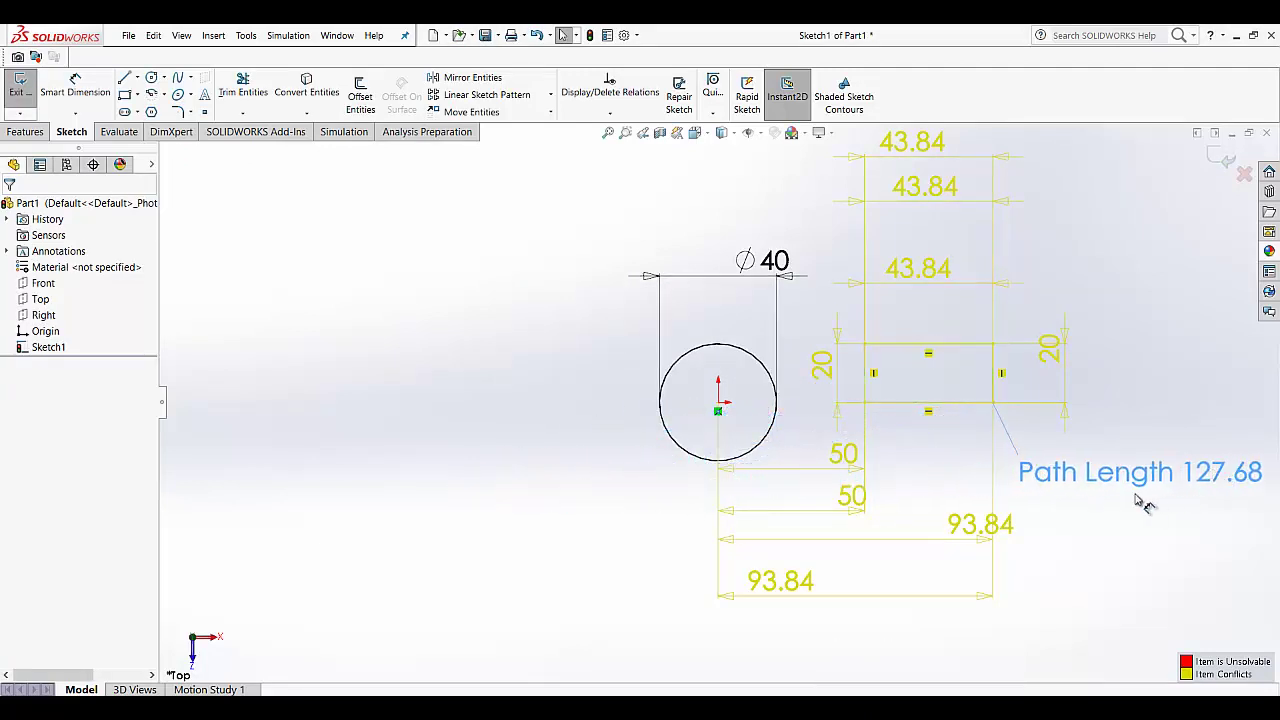
- Add ordinate dimensions above the rectangle, with the zero at its upper-left corner and the second ordinate at its upper-right corner
{"action": "left_click", "coordinate": [78, 115]}
{"action": "left_click", "coordinate": [105, 178]}
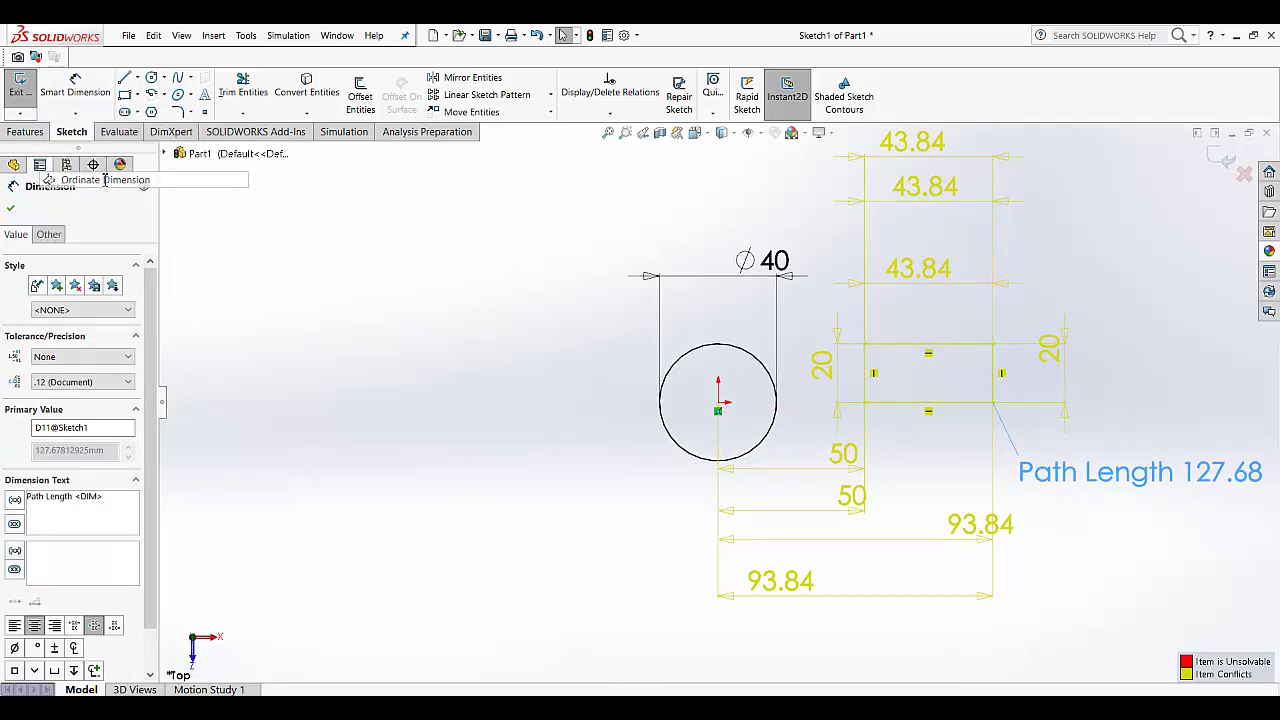
{"action": "left_click", "coordinate": [865, 345]}
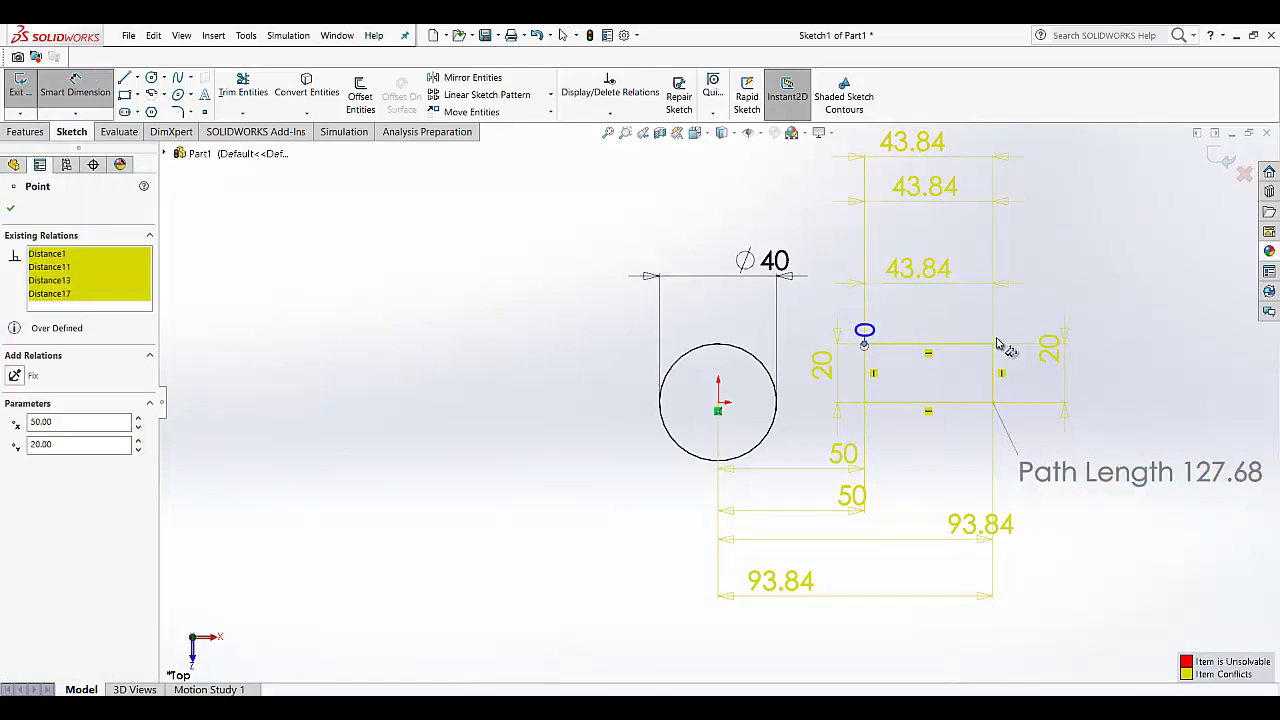
{"action": "left_click", "coordinate": [865, 250]}
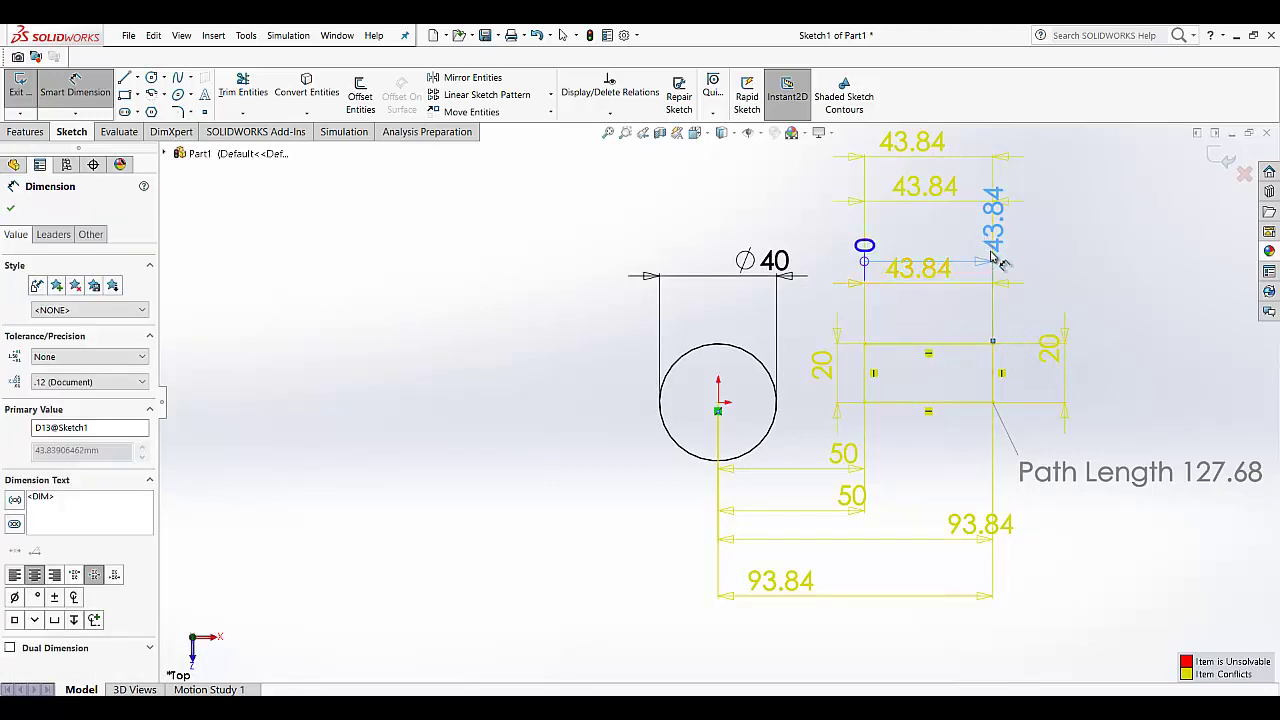
{"action": "key", "text": "Escape"}
- Add a horizontal dimension between the rectangle's two lower corners, placing it above the rectangle beside the ordinate dimensions
{"action": "left_click", "coordinate": [866, 403]}
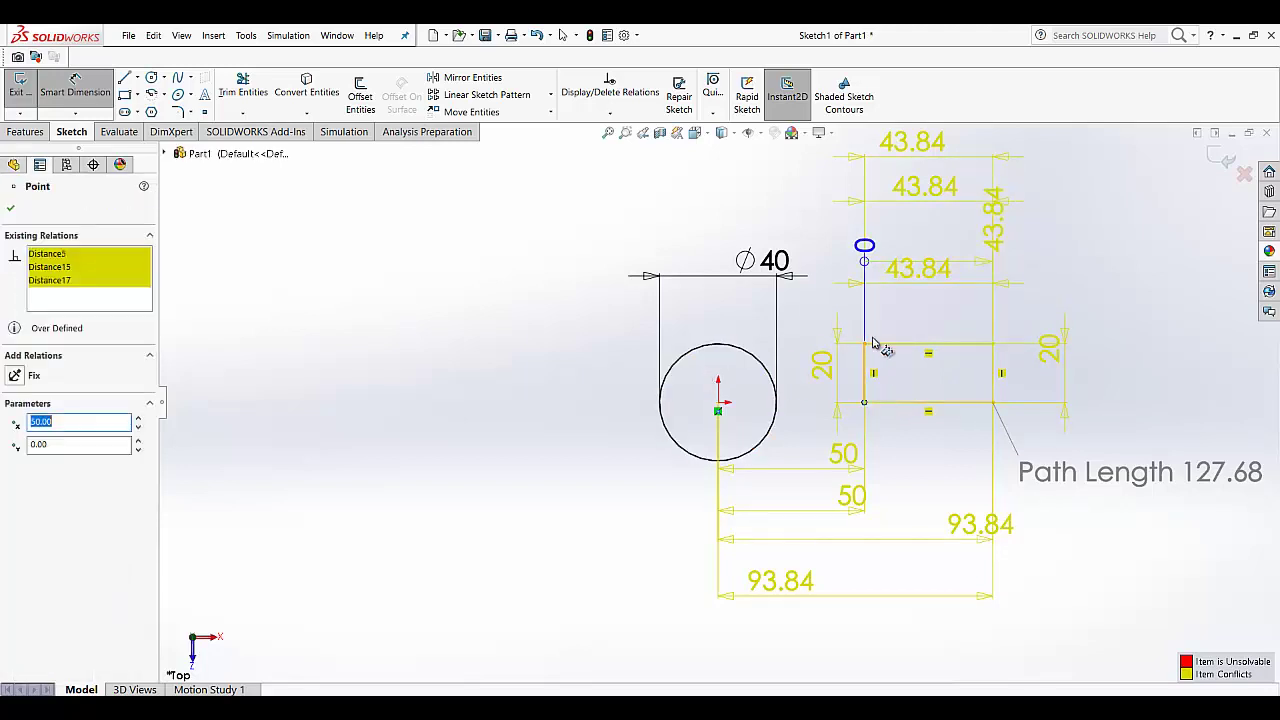
{"action": "left_click", "coordinate": [995, 403]}
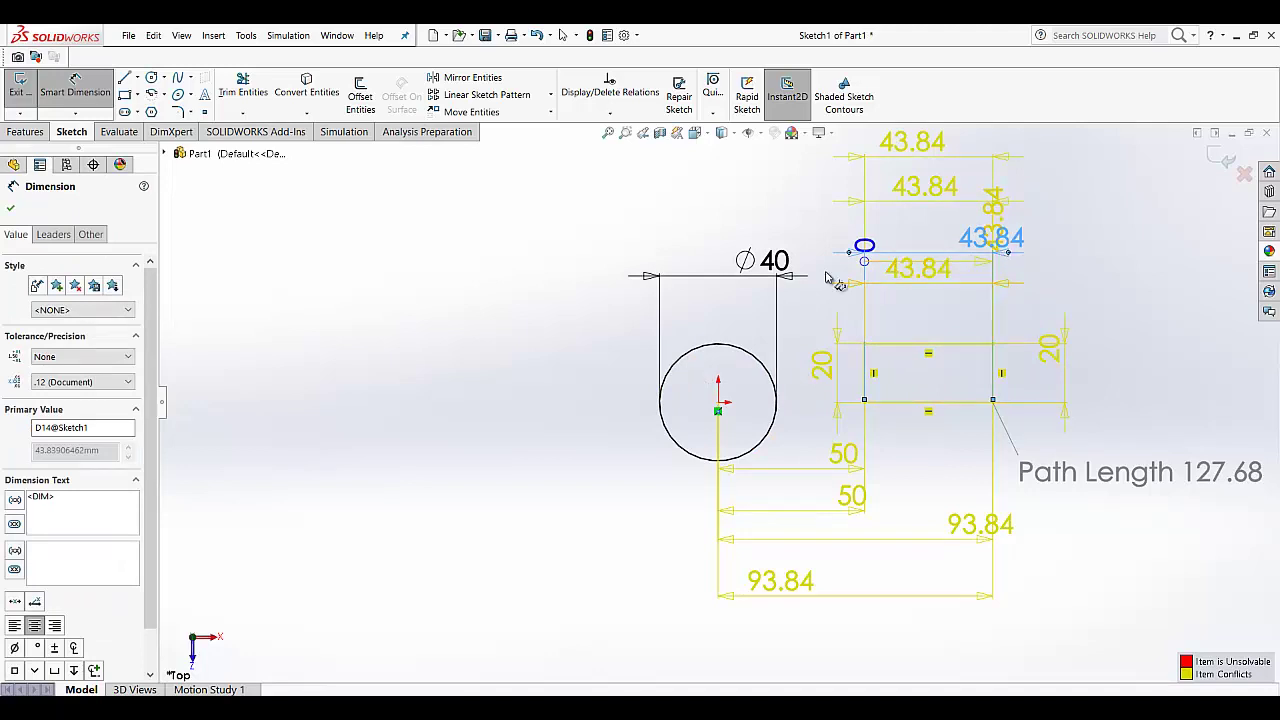
{"action": "left_click", "coordinate": [11, 208]}
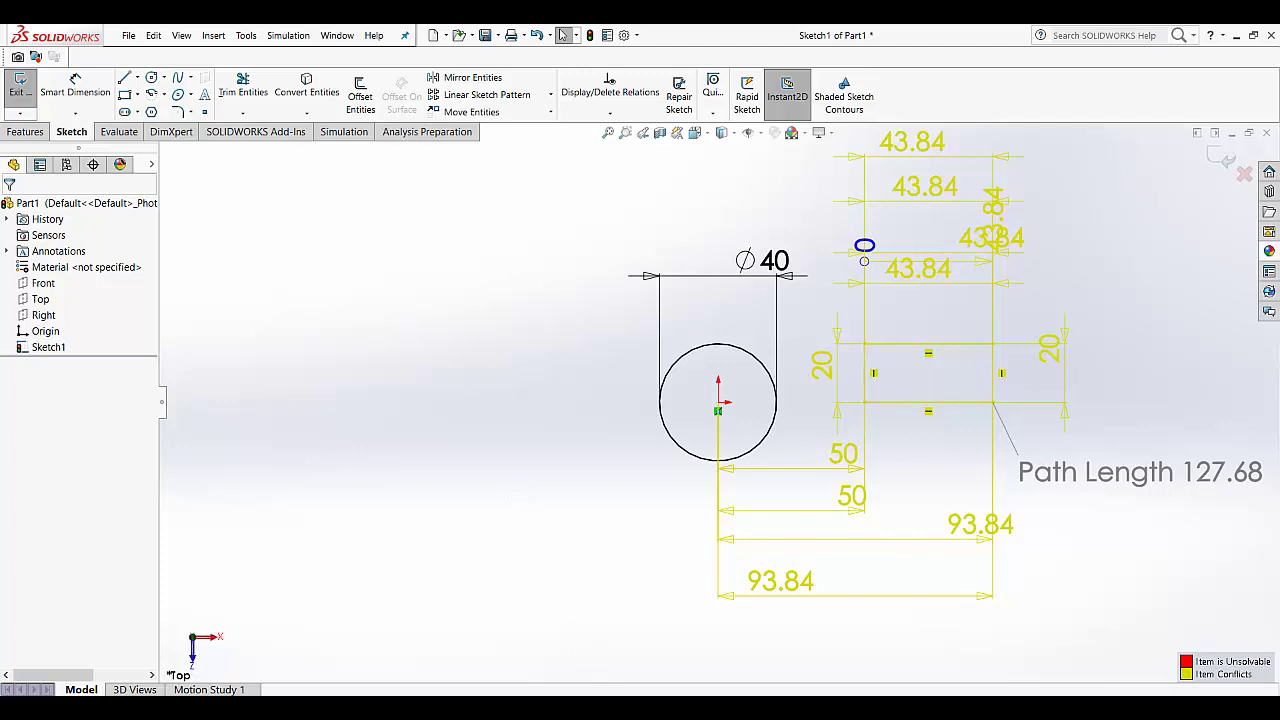
{"action": "mouse_move", "coordinate": [598, 708]}
{"action": "left_click", "coordinate": [660, 687]}
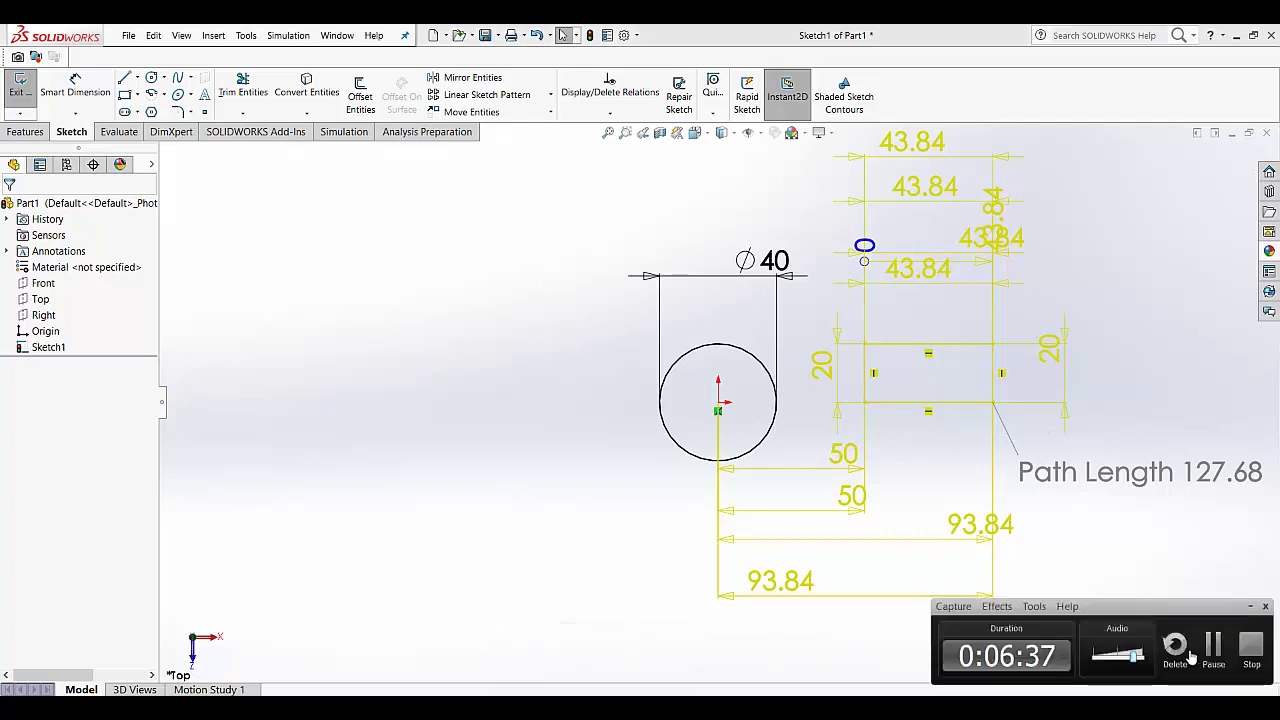